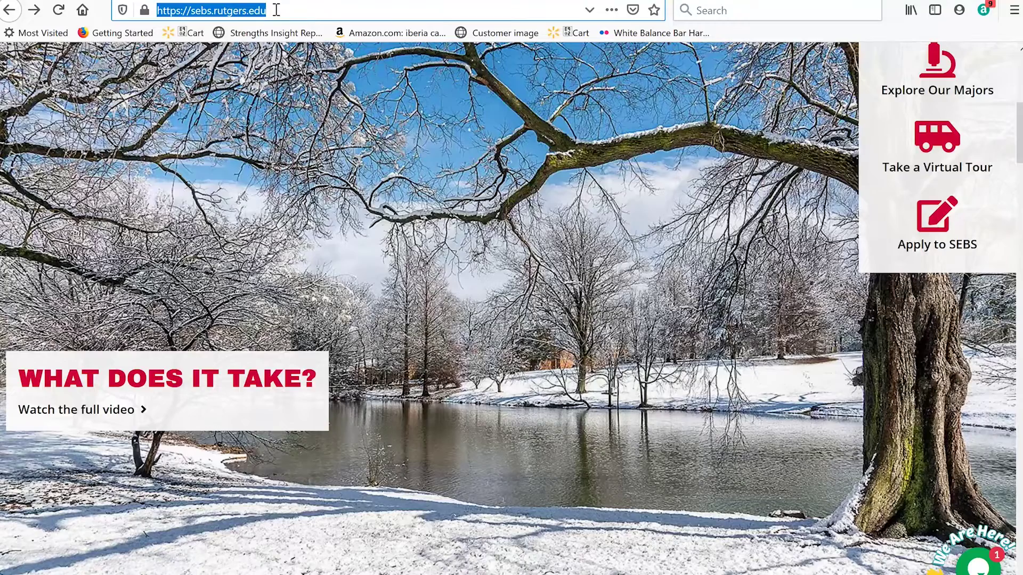
Step: Select the sebs.rutgers.edu URL in Firefox's address bar to start a new search
{"action": "left_click", "coordinate": [743, 10]}
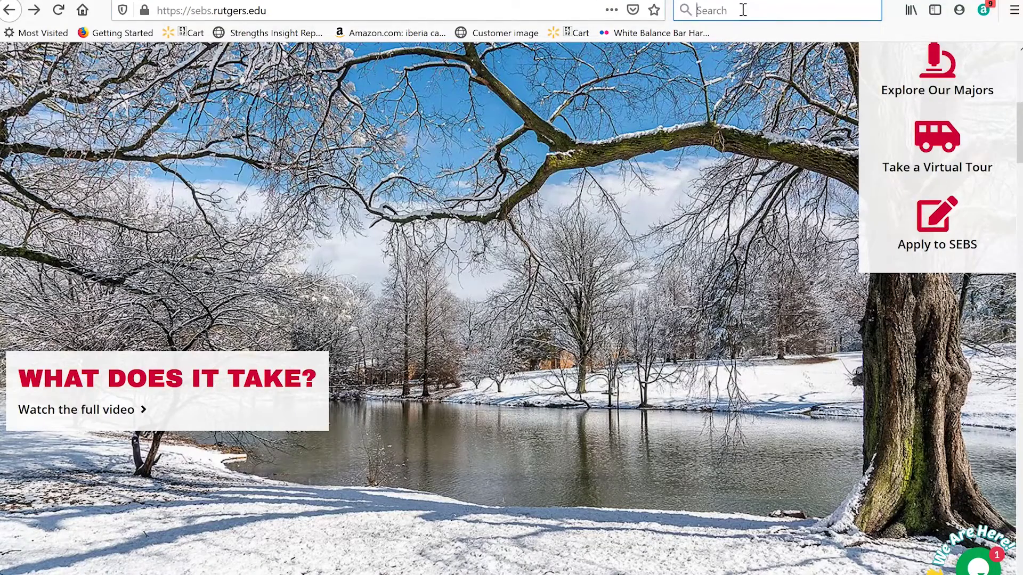
Step: Search the web for 'Rutgers Degree Navigator'
{"action": "type", "text": "Rutgers Degree Na"}
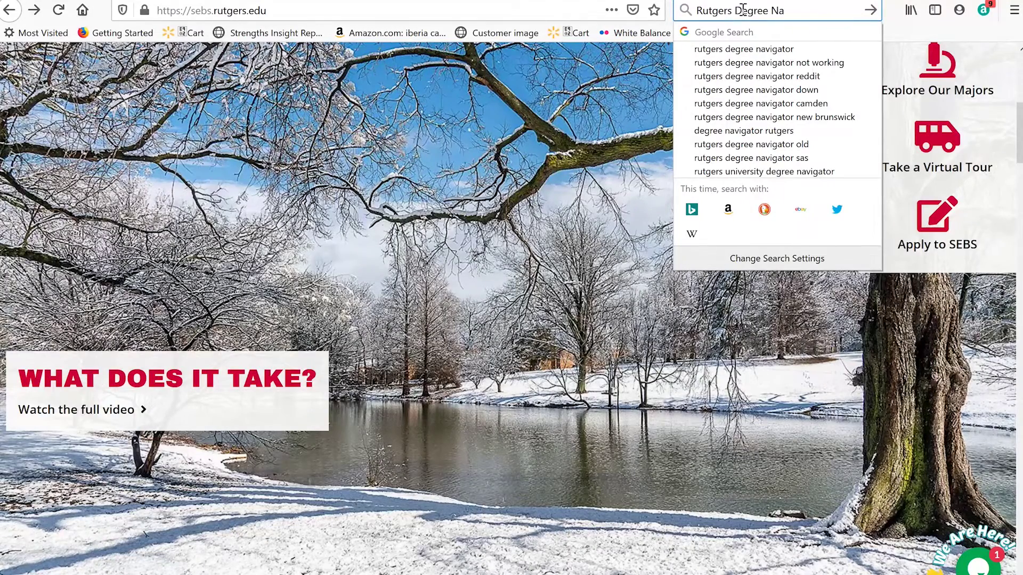
{"action": "type", "text": "vigator"}
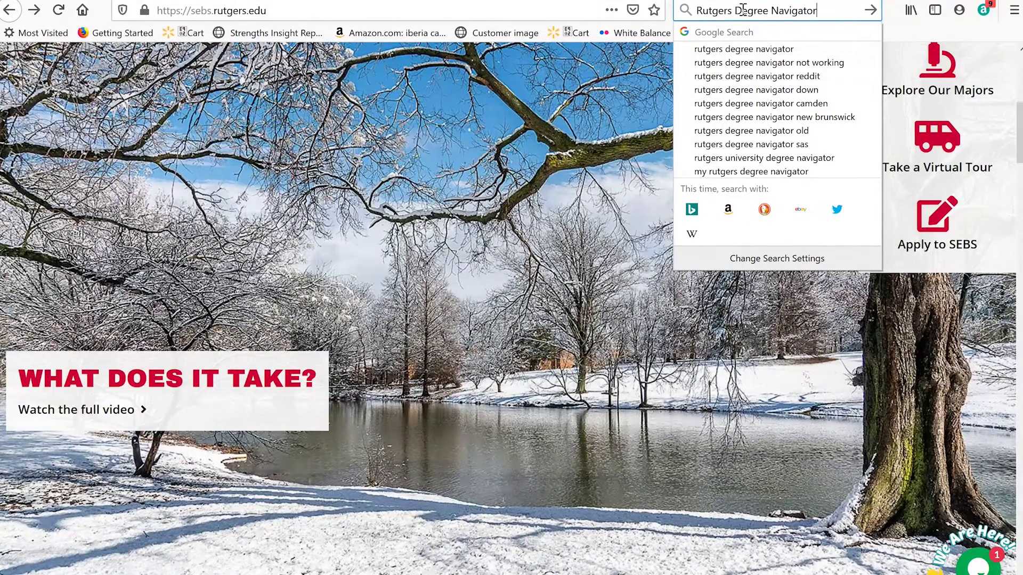
{"action": "key", "text": "Return"}
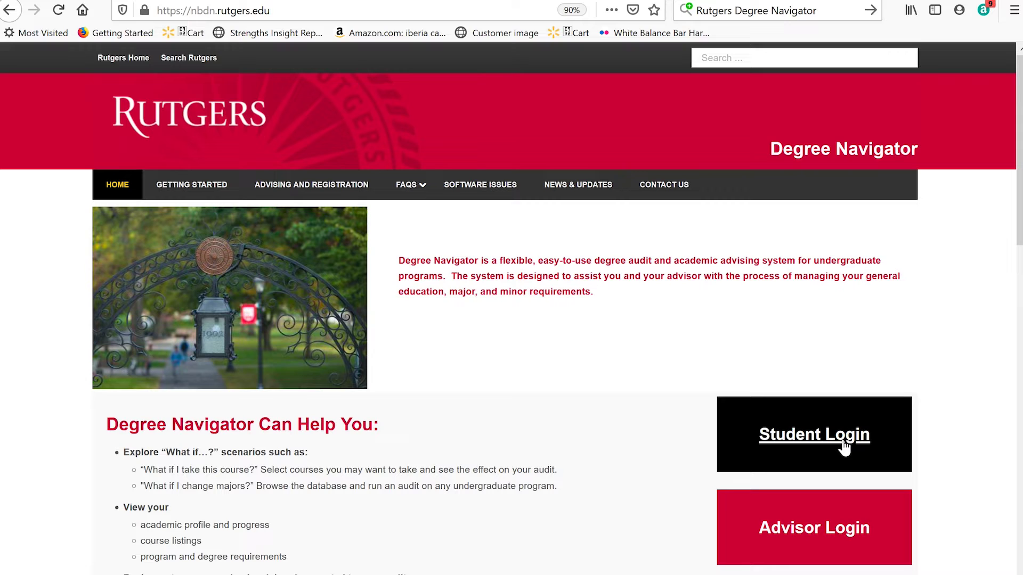
Step: Sign in through Advisor Login and load the test student's degree record
{"action": "left_click", "coordinate": [849, 529]}
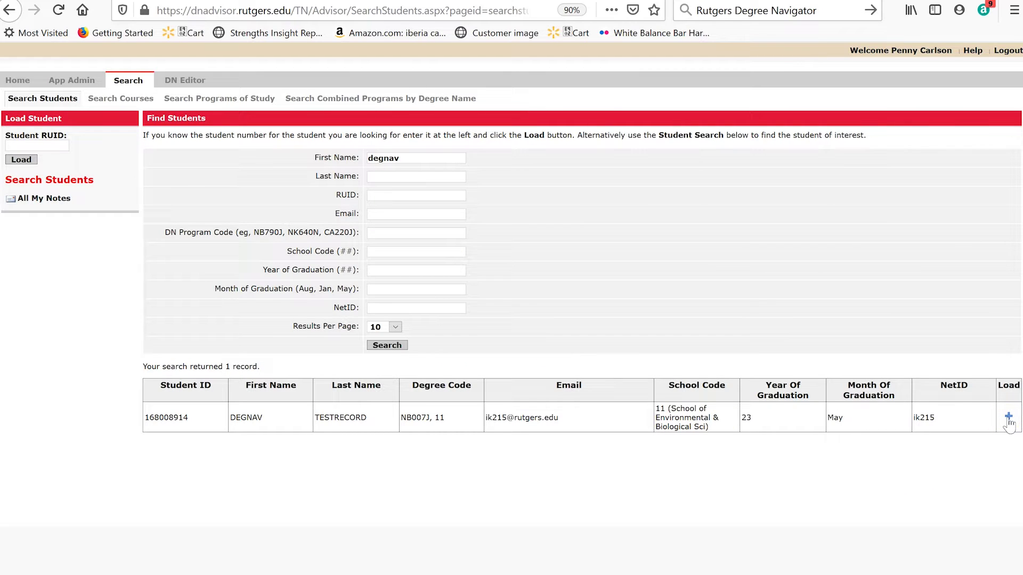
{"action": "left_click", "coordinate": [1007, 417]}
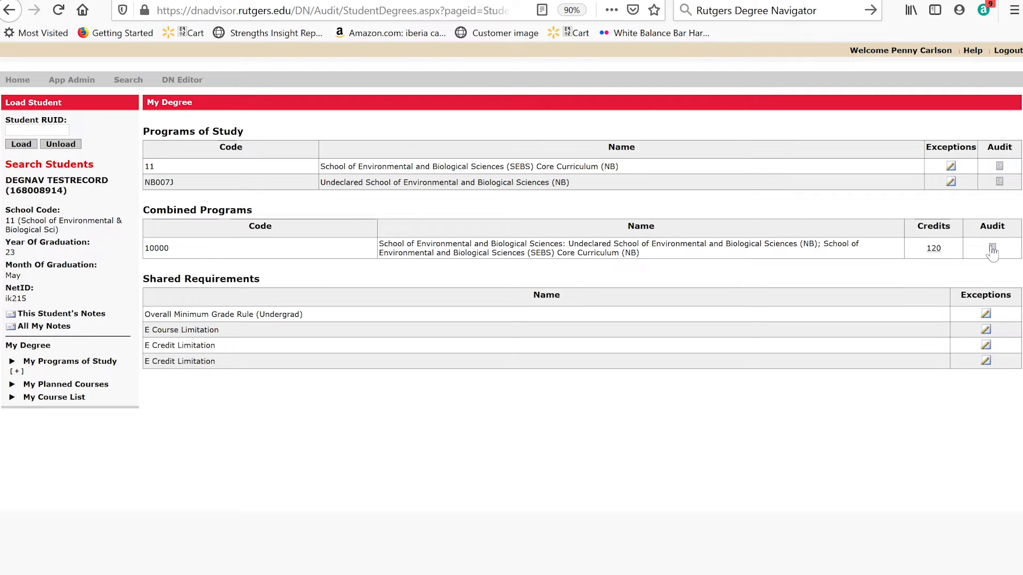
Step: Expand My Programs of Study and display the student's My Course List
{"action": "left_click", "coordinate": [17, 372]}
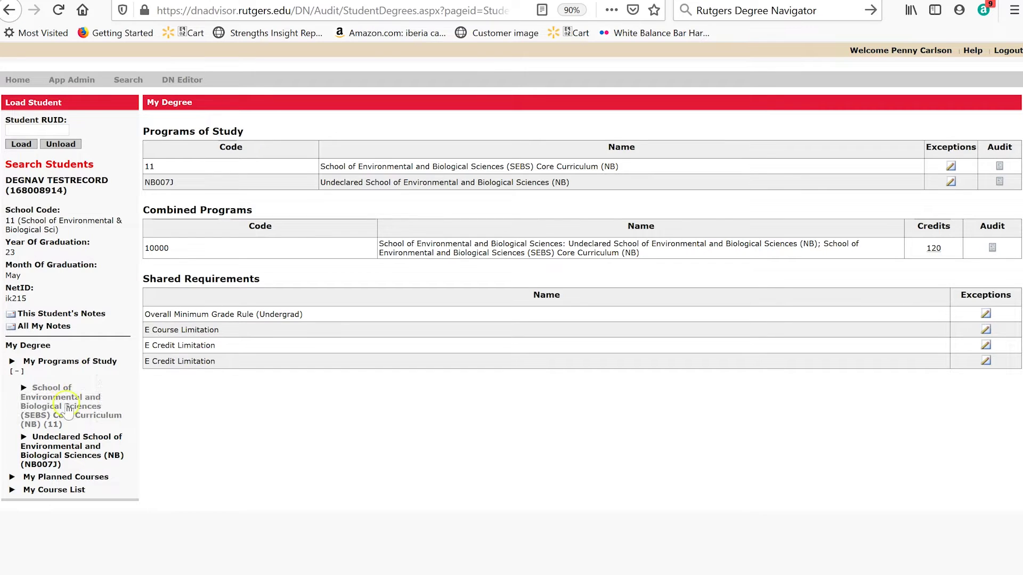
{"action": "left_click", "coordinate": [37, 344]}
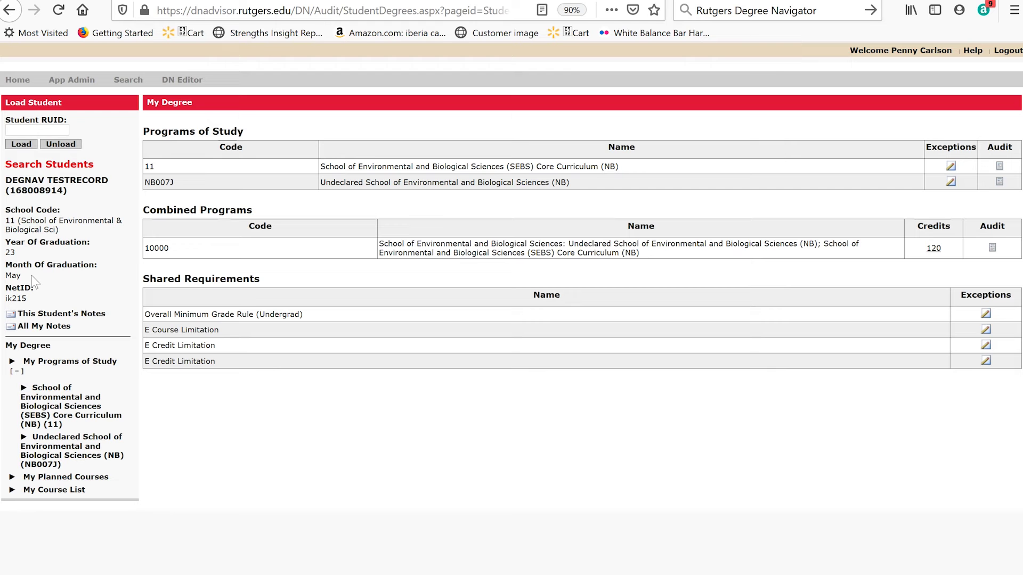
{"action": "left_click", "coordinate": [54, 490]}
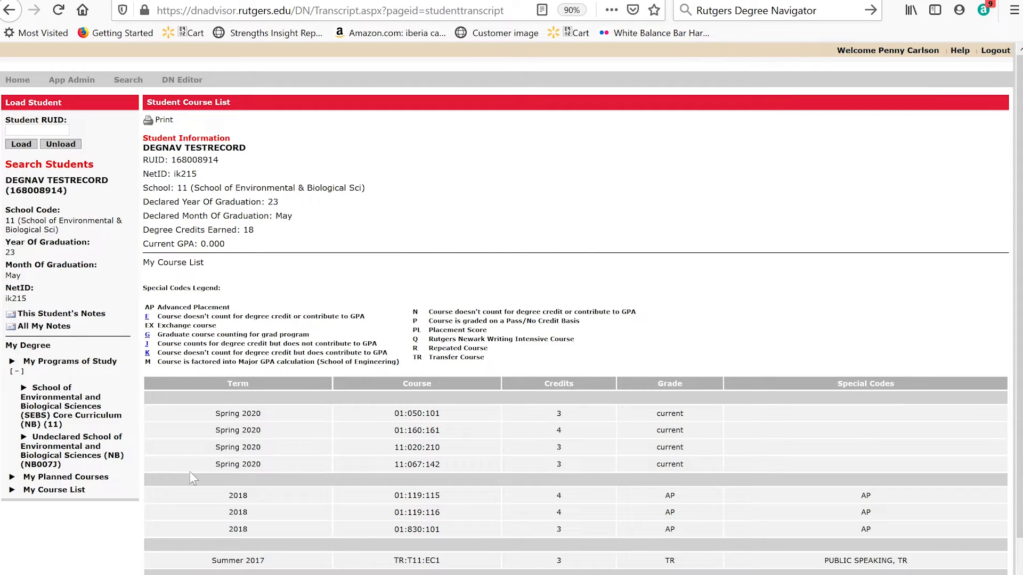
Step: Scroll the transcript and open the SEBS Core Curriculum (NB) (11) program audit
{"action": "scroll", "coordinate": [189, 472], "scroll_direction": "down", "scroll_amount": 2}
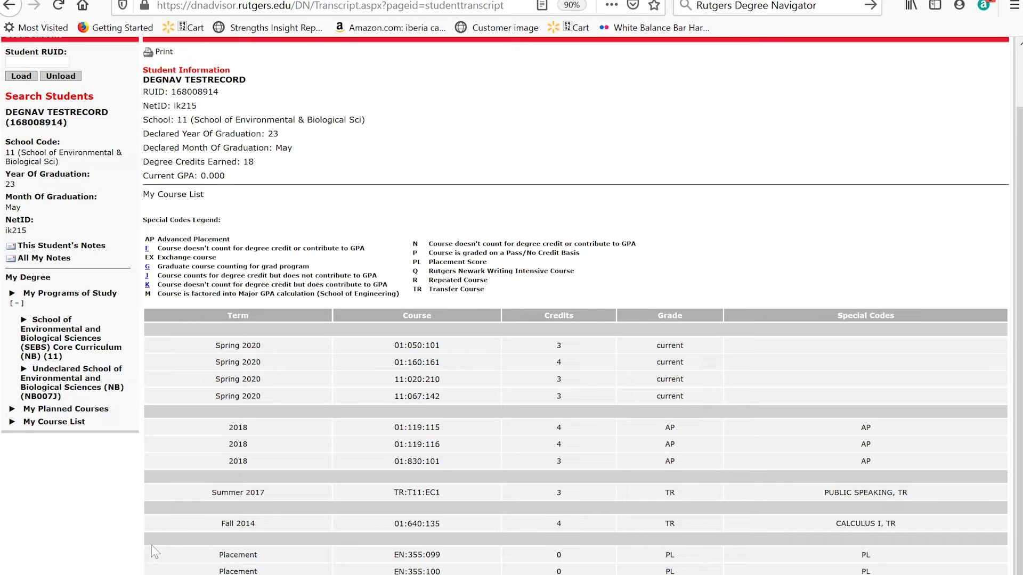
{"action": "left_click", "coordinate": [158, 521]}
{"action": "left_click", "coordinate": [367, 565]}
{"action": "left_click", "coordinate": [55, 351]}
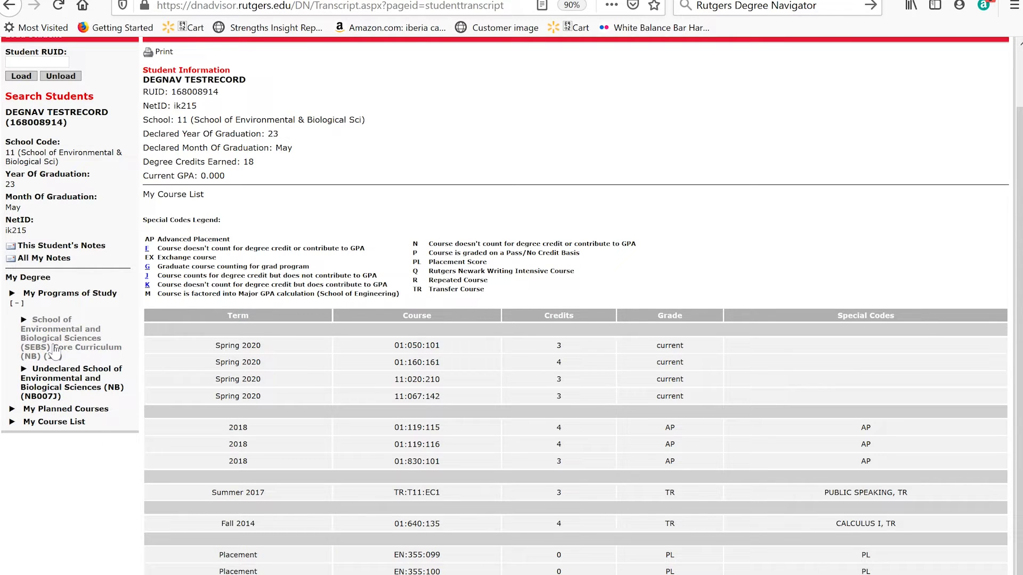
{"action": "left_click", "coordinate": [54, 346]}
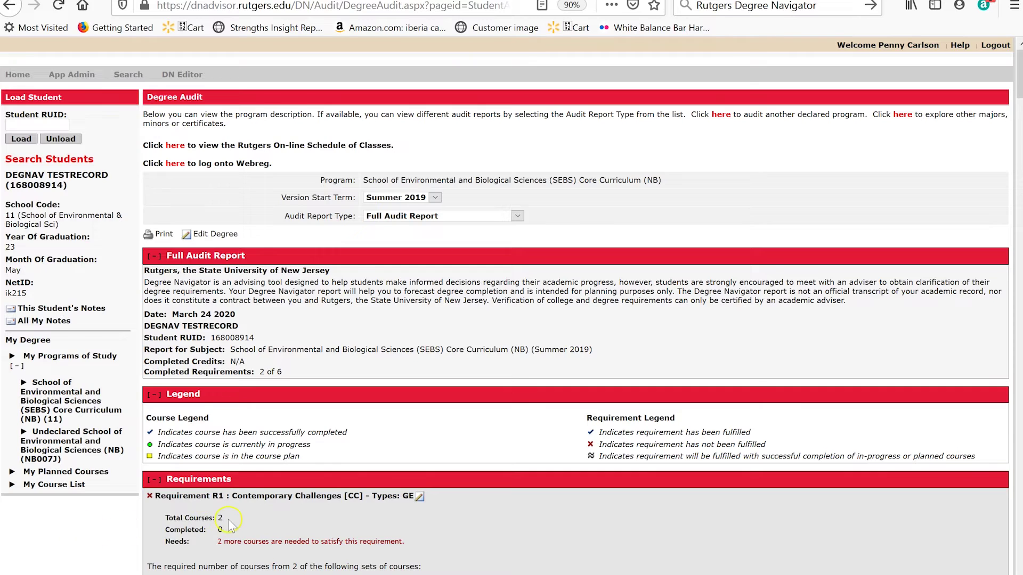
{"action": "scroll", "coordinate": [270, 469], "scroll_direction": "down", "scroll_amount": 3}
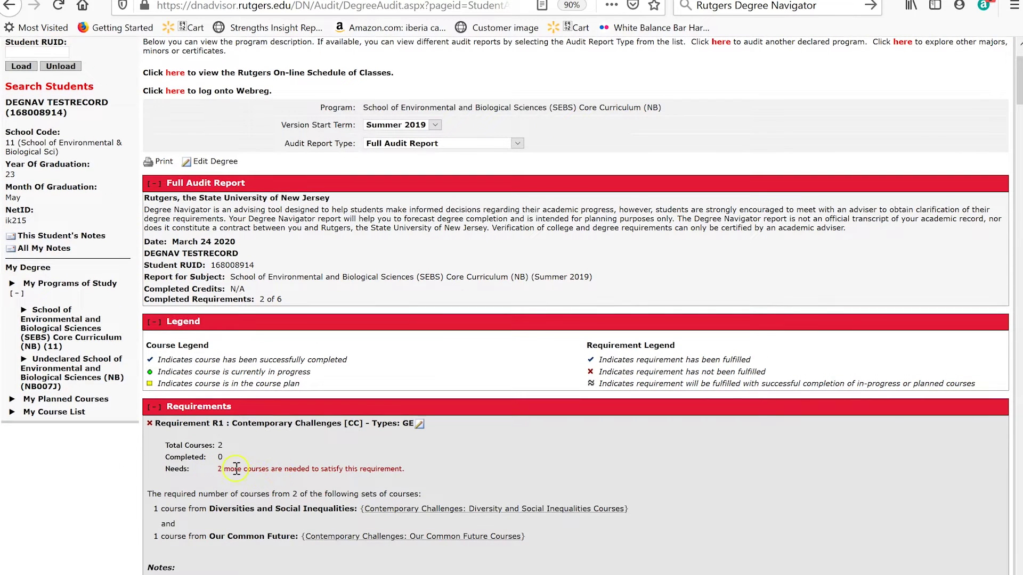
{"action": "left_click", "coordinate": [427, 467]}
{"action": "left_click_drag", "start_coordinate": [426, 467], "coordinate": [187, 469]}
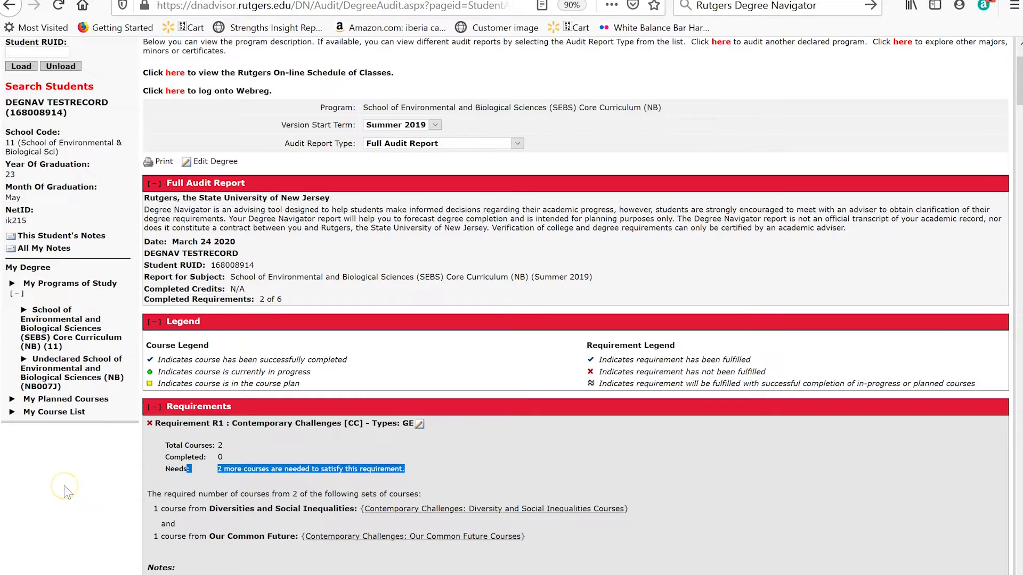
{"action": "scroll", "coordinate": [64, 485], "scroll_direction": "down", "scroll_amount": 8}
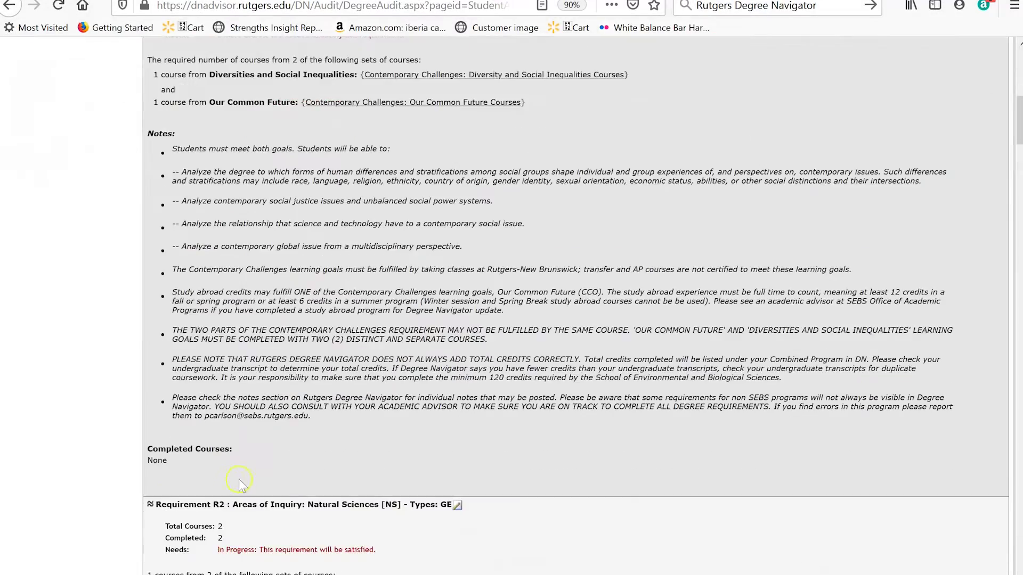
{"action": "scroll", "coordinate": [239, 478], "scroll_direction": "down", "scroll_amount": 4}
{"action": "left_click_drag", "start_coordinate": [379, 331], "coordinate": [49, 370]}
{"action": "scroll", "coordinate": [49, 369], "scroll_direction": "down", "scroll_amount": 2}
{"action": "left_click_drag", "start_coordinate": [383, 301], "coordinate": [151, 301]}
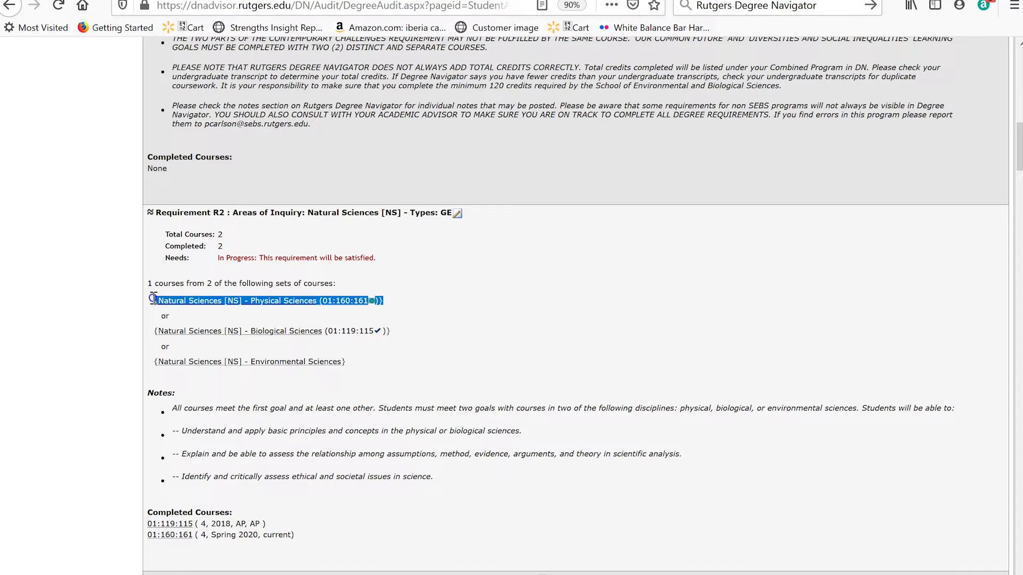
{"action": "left_click", "coordinate": [335, 537]}
{"action": "left_click_drag", "start_coordinate": [335, 537], "coordinate": [143, 510]}
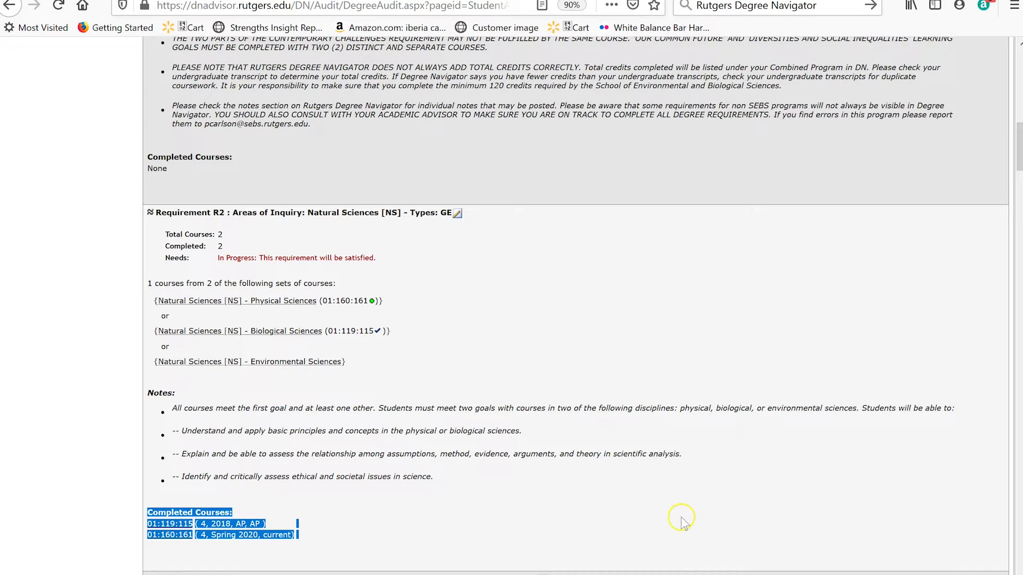
{"action": "left_click", "coordinate": [227, 546]}
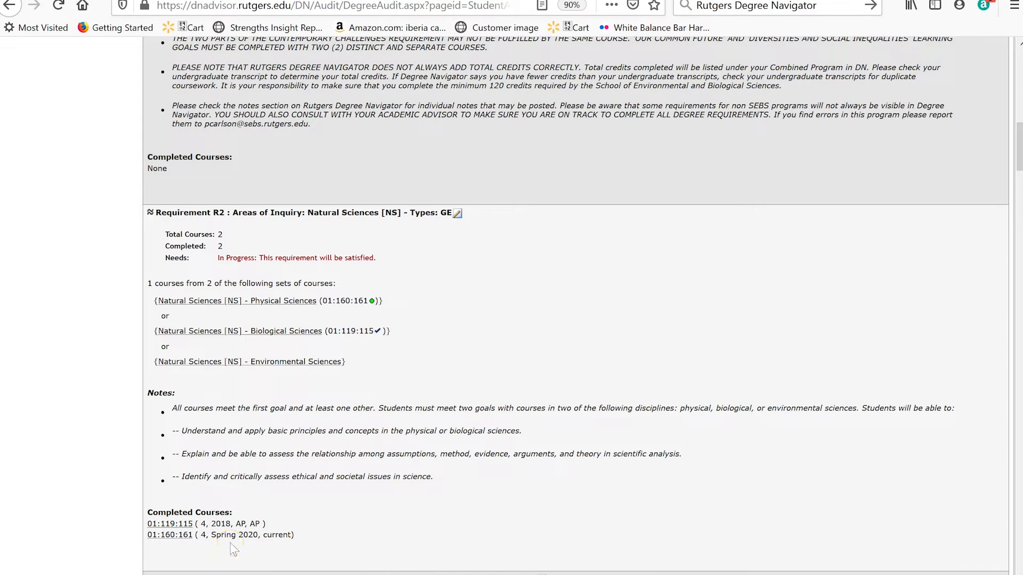
{"action": "scroll", "coordinate": [273, 486], "scroll_direction": "down", "scroll_amount": 3}
{"action": "scroll", "coordinate": [447, 397], "scroll_direction": "up", "scroll_amount": 3}
{"action": "left_click", "coordinate": [378, 341]}
{"action": "scroll", "coordinate": [399, 331], "scroll_direction": "up", "scroll_amount": 7}
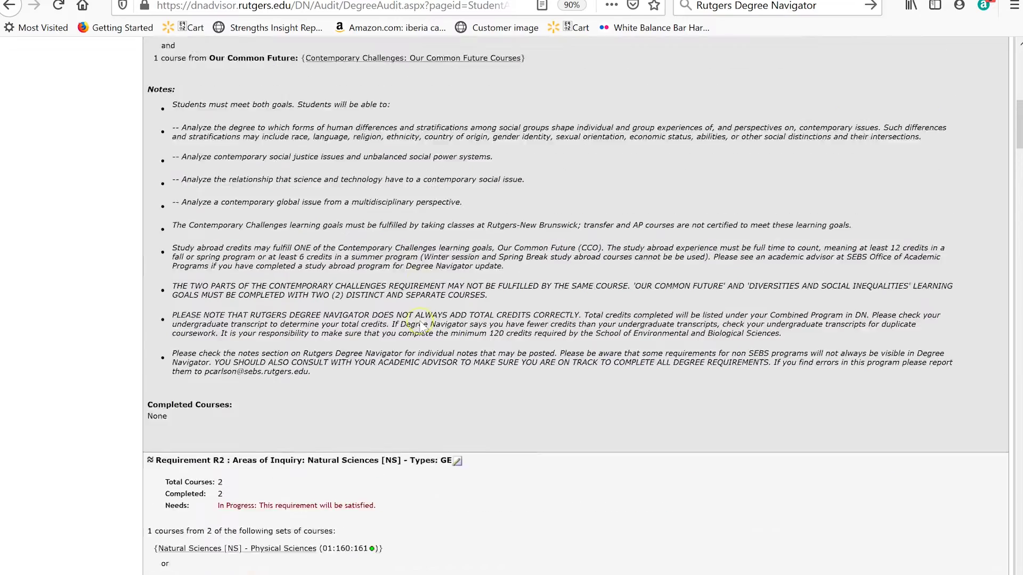
{"action": "scroll", "coordinate": [353, 290], "scroll_direction": "up", "scroll_amount": 9}
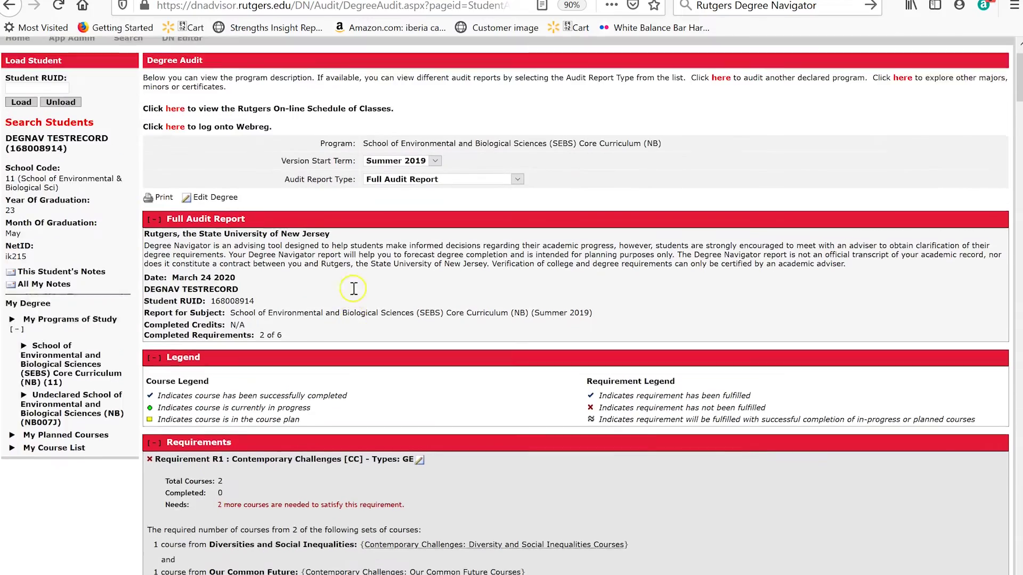
{"action": "key", "text": "ctrl+plus"}
{"action": "key", "text": "ctrl+plus"}
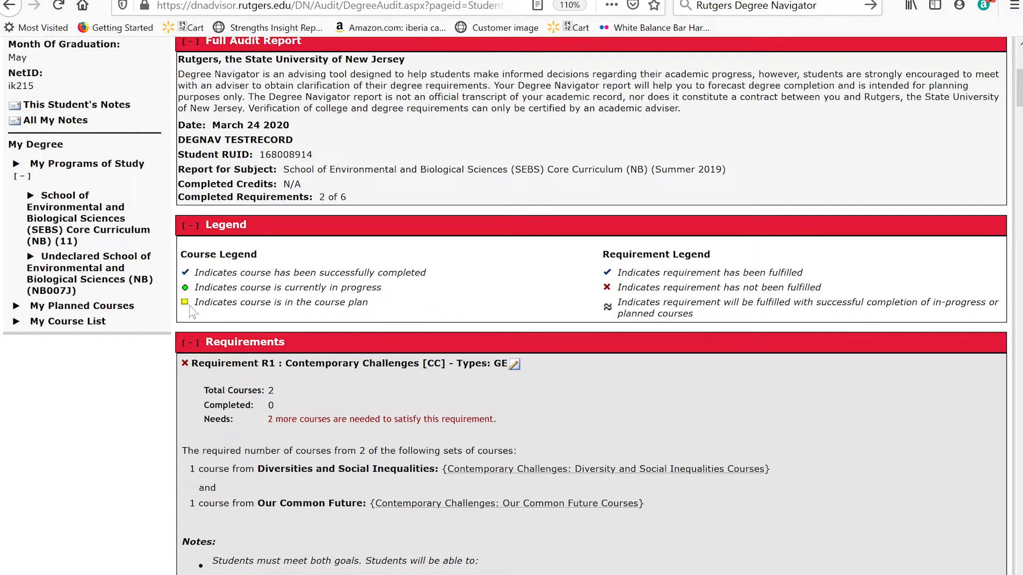
{"action": "scroll", "coordinate": [190, 306], "scroll_direction": "down", "scroll_amount": 5}
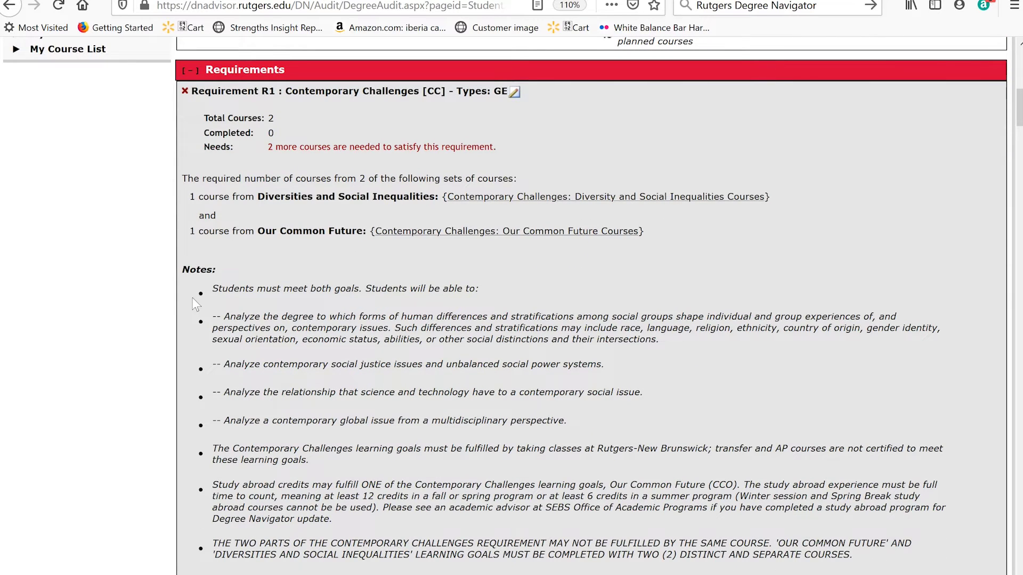
{"action": "key", "text": "ctrl+minus"}
{"action": "key", "text": "ctrl+minus"}
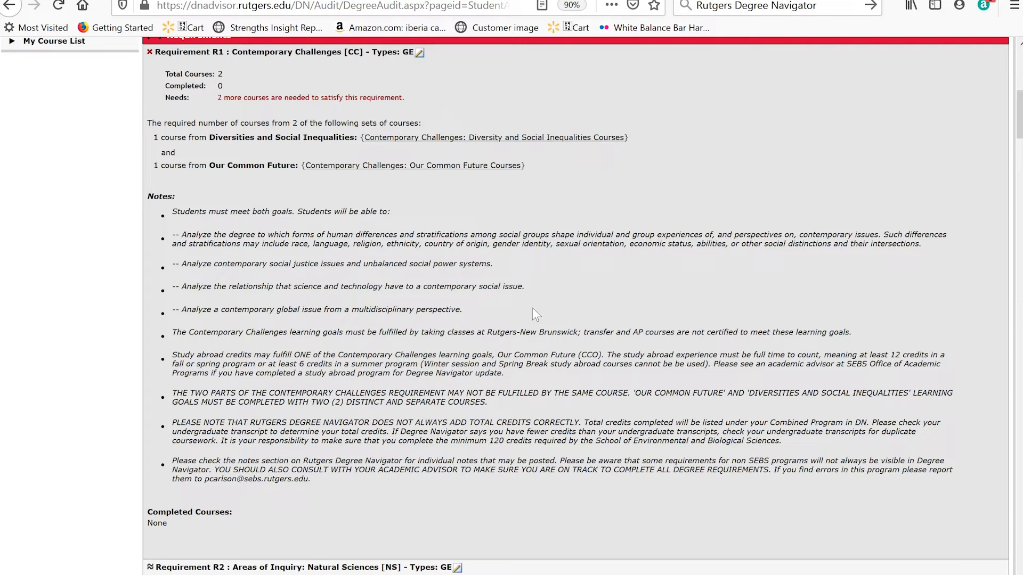
{"action": "scroll", "coordinate": [532, 308], "scroll_direction": "up", "scroll_amount": 3}
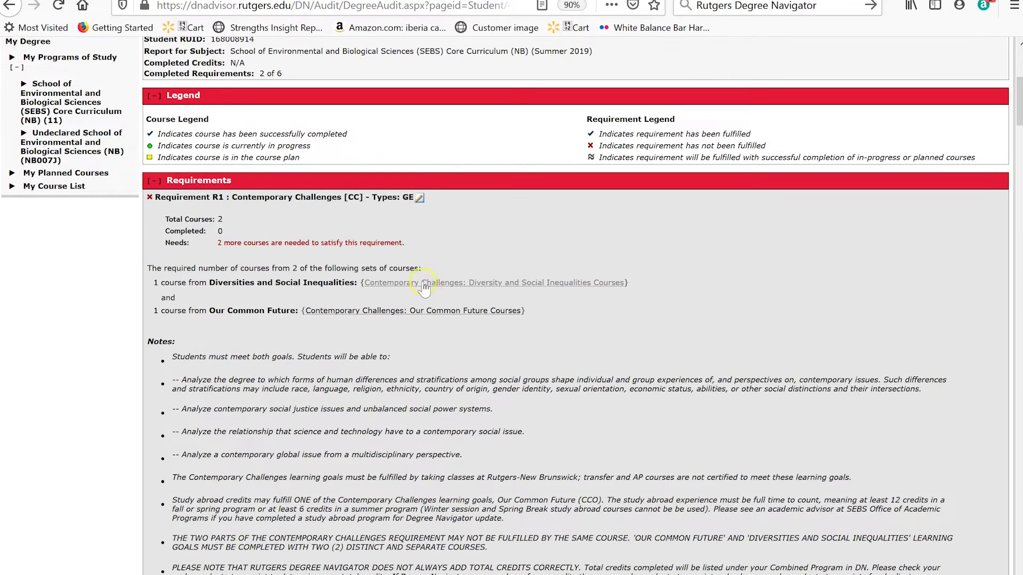
{"action": "left_click", "coordinate": [426, 281]}
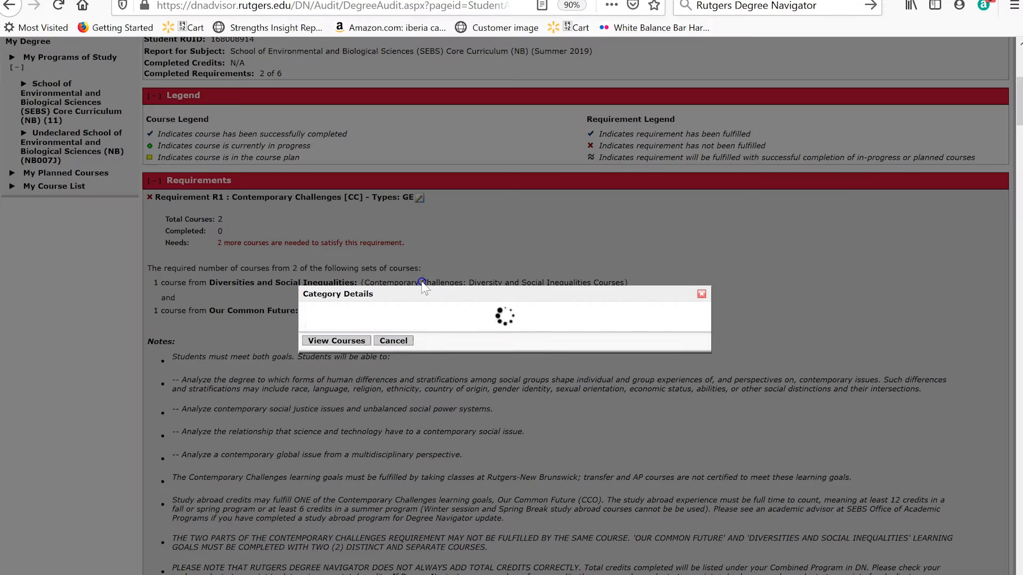
Step: List the courses that satisfy the audit's Diversity category
{"action": "left_click", "coordinate": [338, 333]}
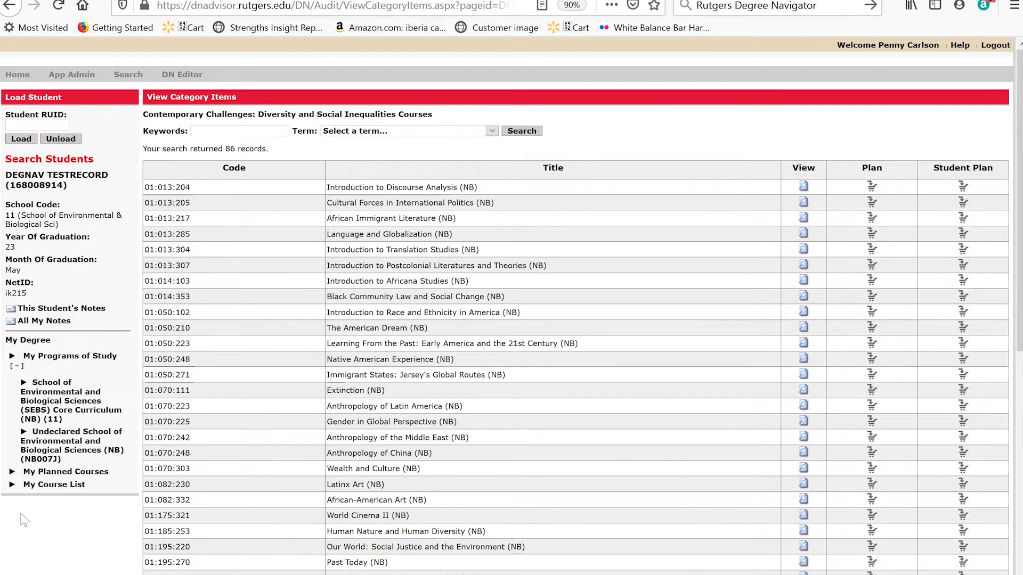
{"action": "scroll", "coordinate": [20, 513], "scroll_direction": "down", "scroll_amount": 8}
{"action": "left_click_drag", "start_coordinate": [191, 503], "coordinate": [145, 504]}
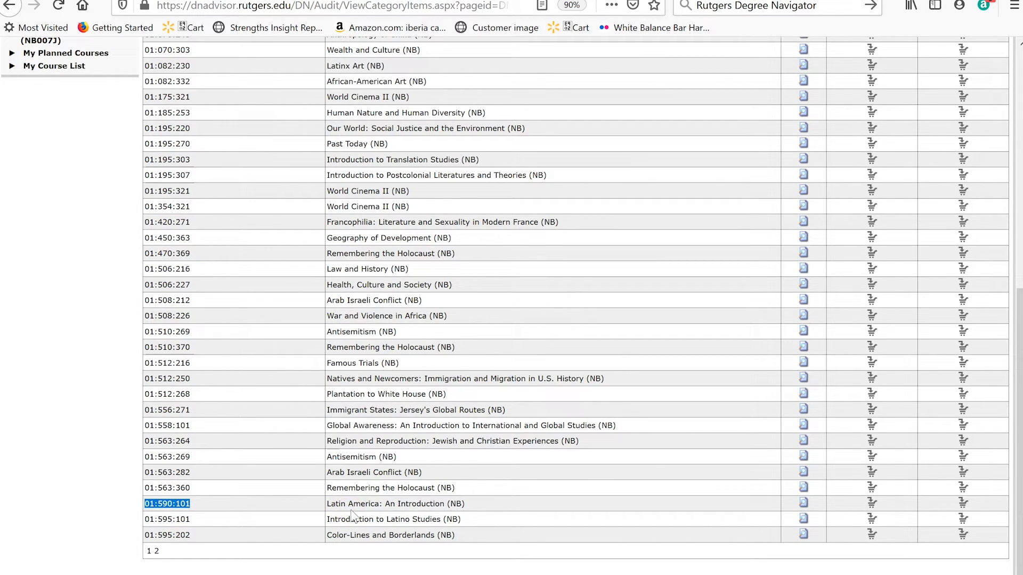
Step: In a new tab, search 'Rugers Schedule of Classes' and open the sis.rutgers.edu result
{"action": "key", "text": "ctrl+t"}
{"action": "left_click", "coordinate": [729, 5]}
{"action": "type", "text": "Ruger"}
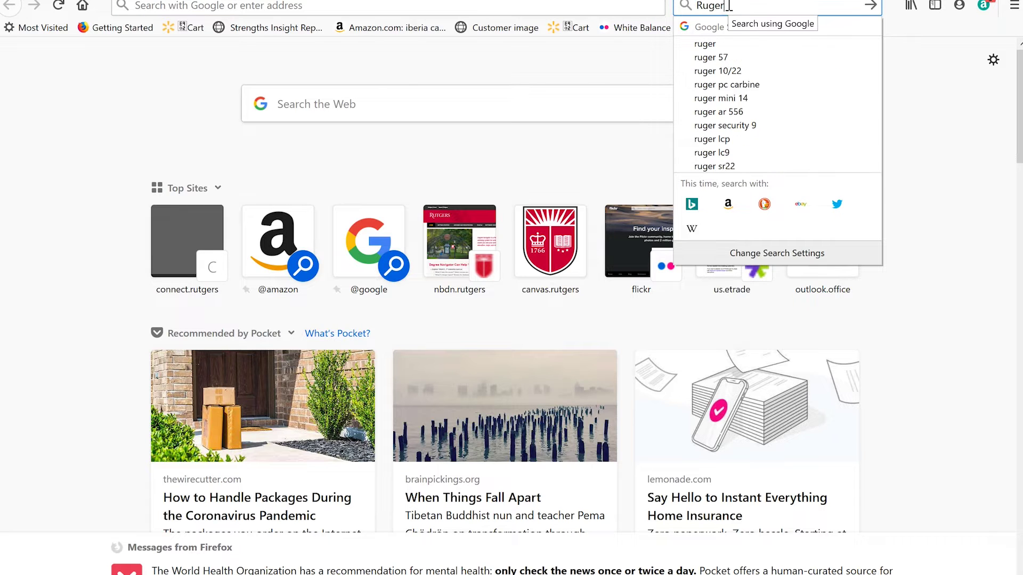
{"action": "type", "text": "s Schedule of"}
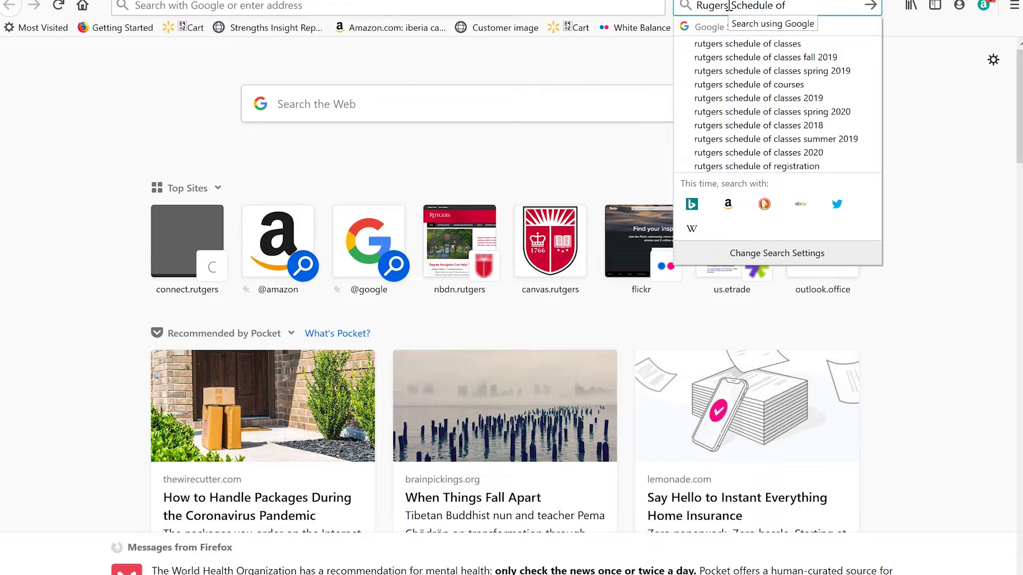
{"action": "type", "text": " Classes"}
{"action": "left_click", "coordinate": [870, 6]}
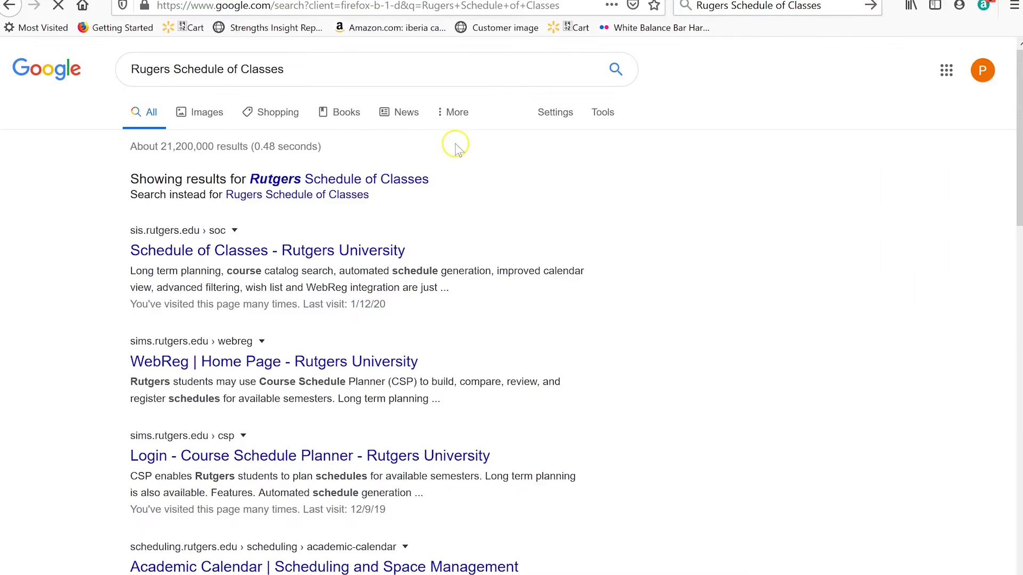
{"action": "left_click", "coordinate": [221, 285]}
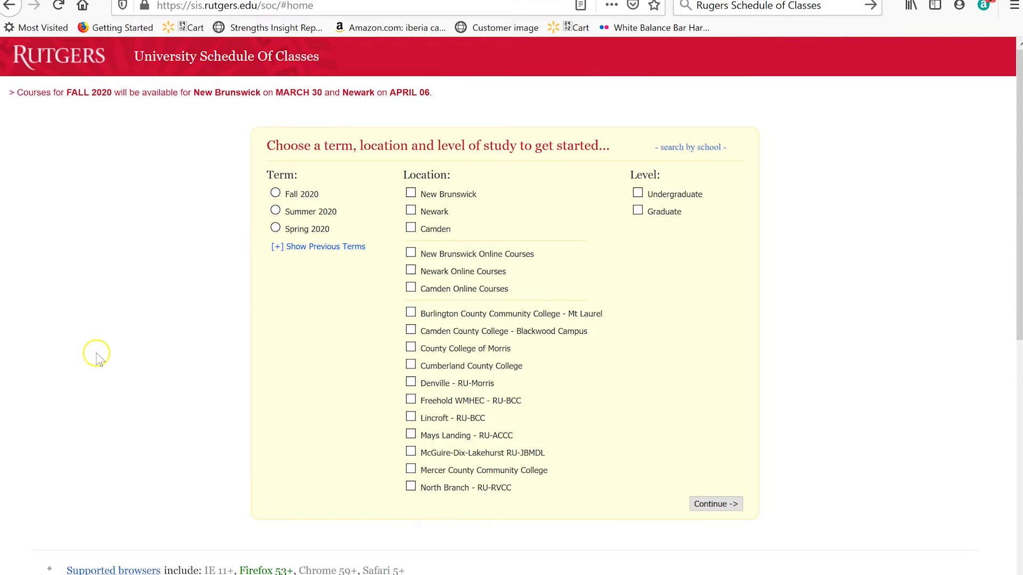
Step: Choose Summer 2020, New Brunswick and Undergraduate for the class search
{"action": "left_click", "coordinate": [275, 212]}
{"action": "left_click", "coordinate": [411, 194]}
{"action": "left_click", "coordinate": [637, 193]}
{"action": "left_click", "coordinate": [714, 504]}
Step: Pick LATIN AMERICAN STUDIES (590) and expand 01:590:101 to see its sections and core codes
{"action": "left_click", "coordinate": [243, 134]}
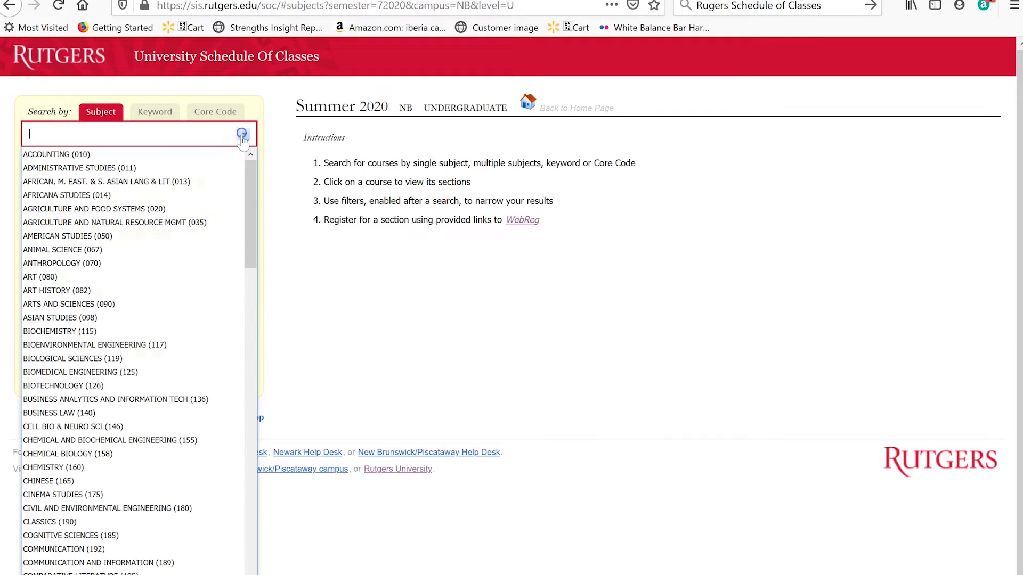
{"action": "scroll", "coordinate": [190, 233], "scroll_direction": "down", "scroll_amount": 5}
{"action": "scroll", "coordinate": [190, 232], "scroll_direction": "down", "scroll_amount": 10}
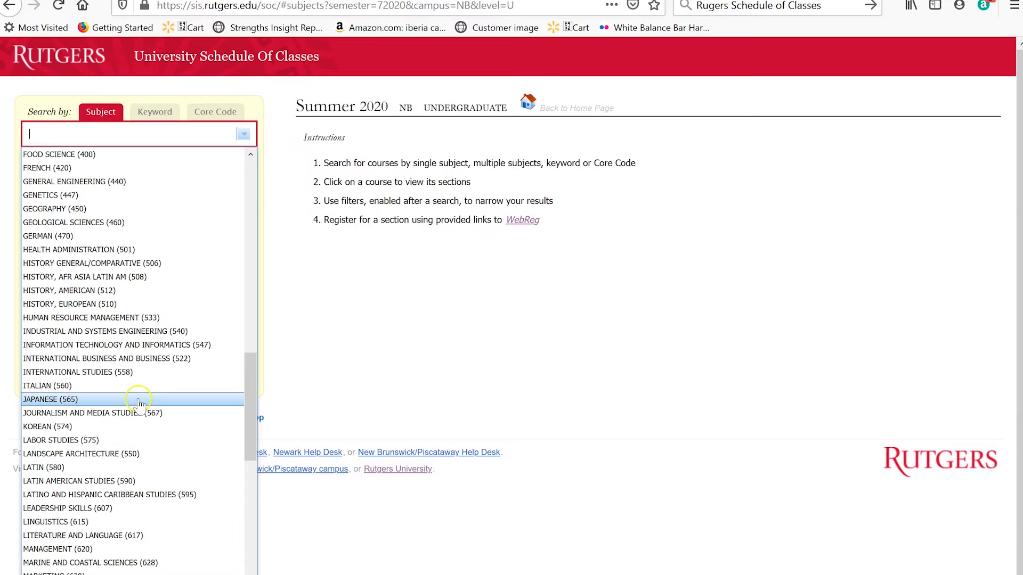
{"action": "left_click", "coordinate": [134, 481]}
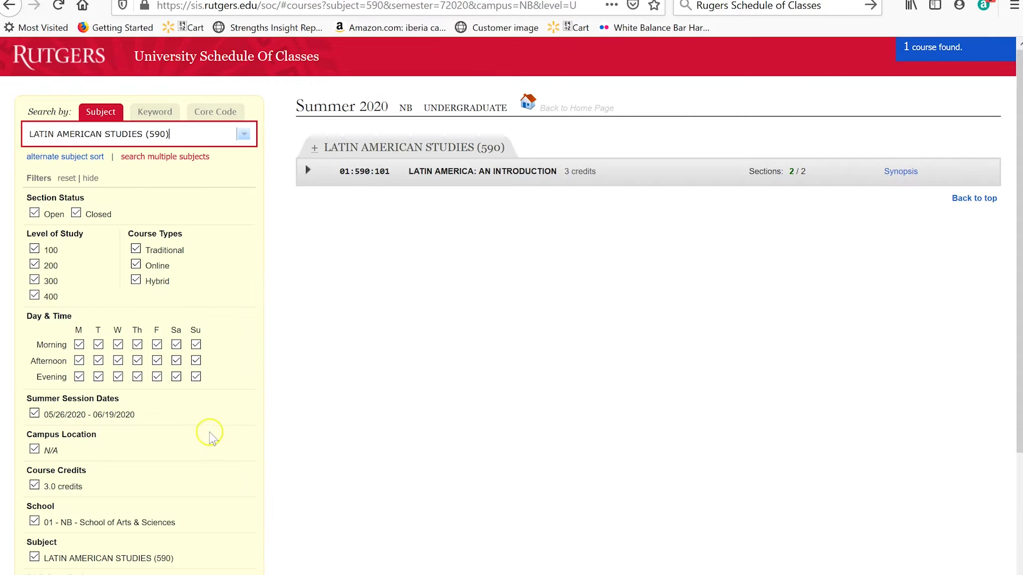
{"action": "left_click", "coordinate": [308, 172]}
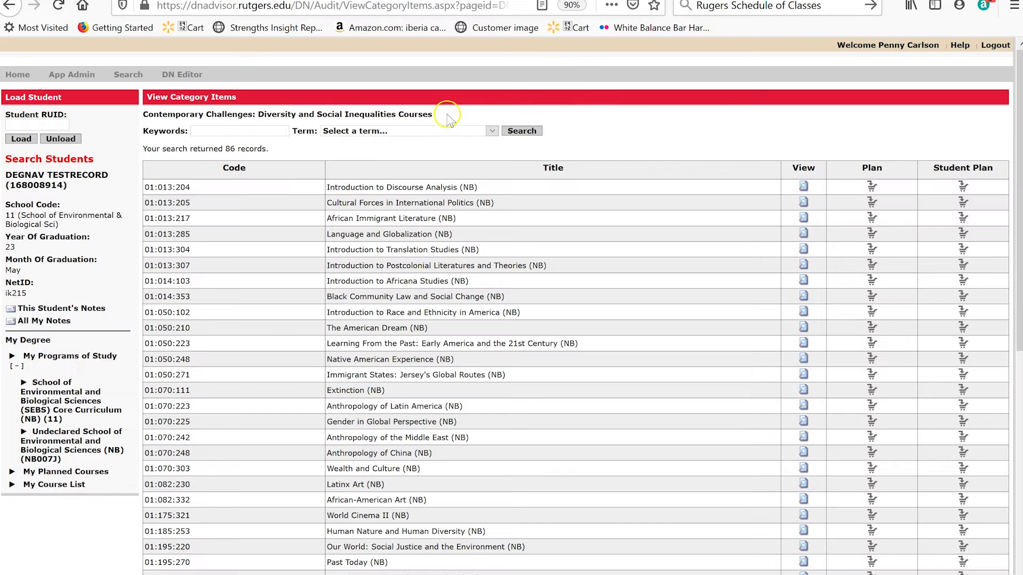
Step: Switch to searching by Core Code and bring up the list of core codes
{"action": "left_click_drag", "start_coordinate": [432, 114], "coordinate": [142, 118]}
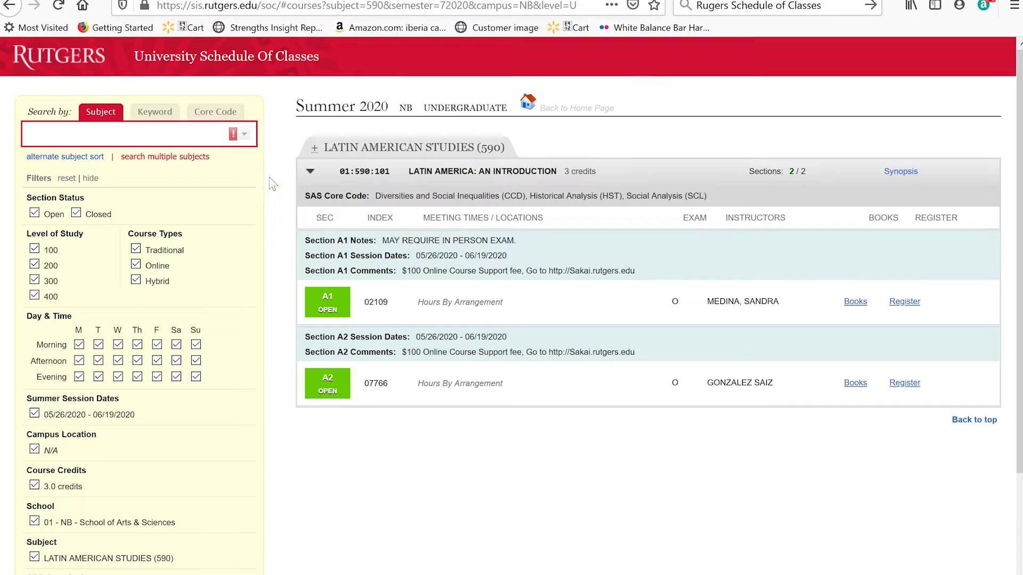
{"action": "left_click", "coordinate": [220, 112]}
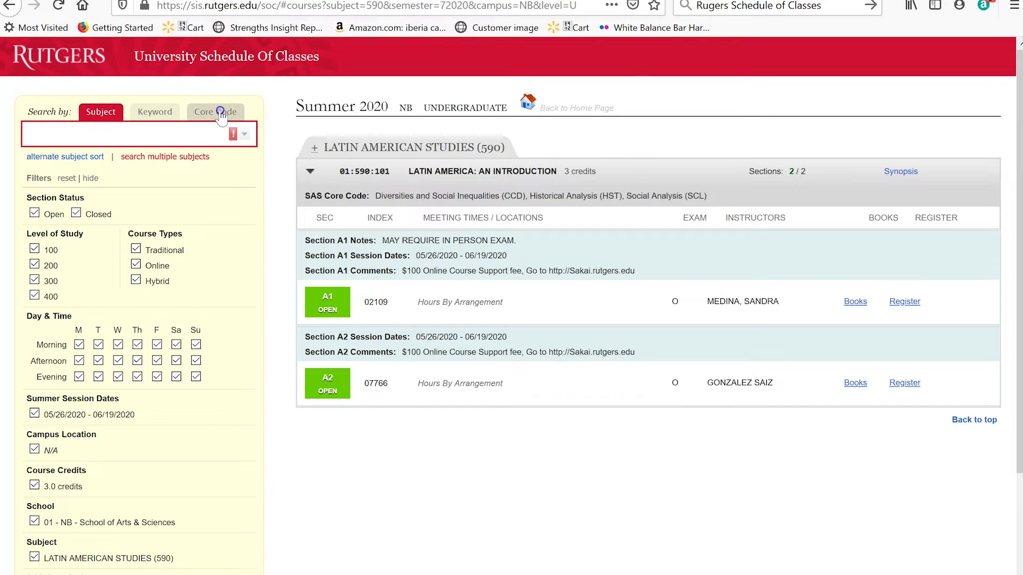
{"action": "left_click", "coordinate": [244, 133]}
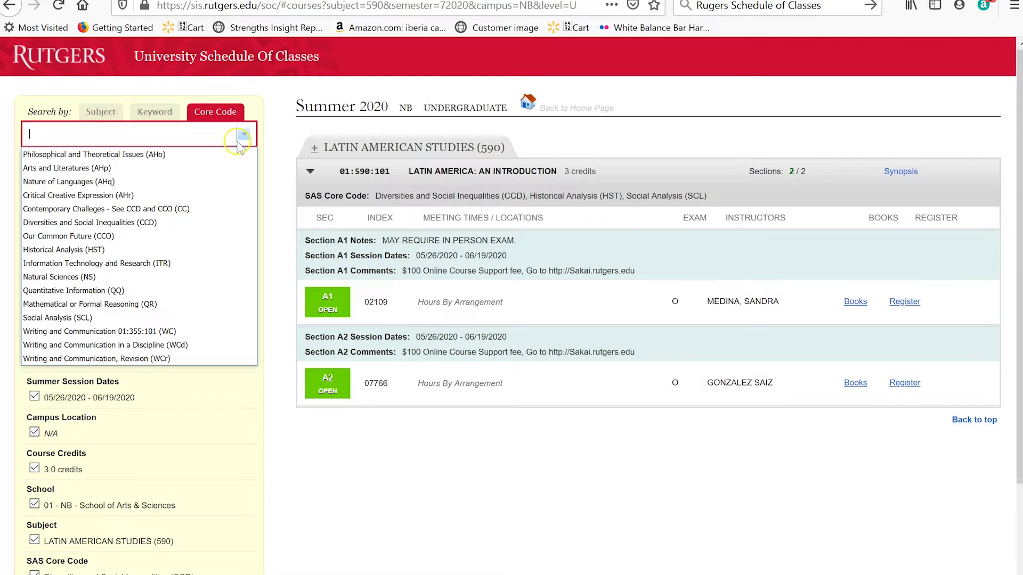
Step: Filter by Diversities and Social Inequalities (CCD), review the results, and return to Degree Navigator
{"action": "left_click", "coordinate": [143, 222]}
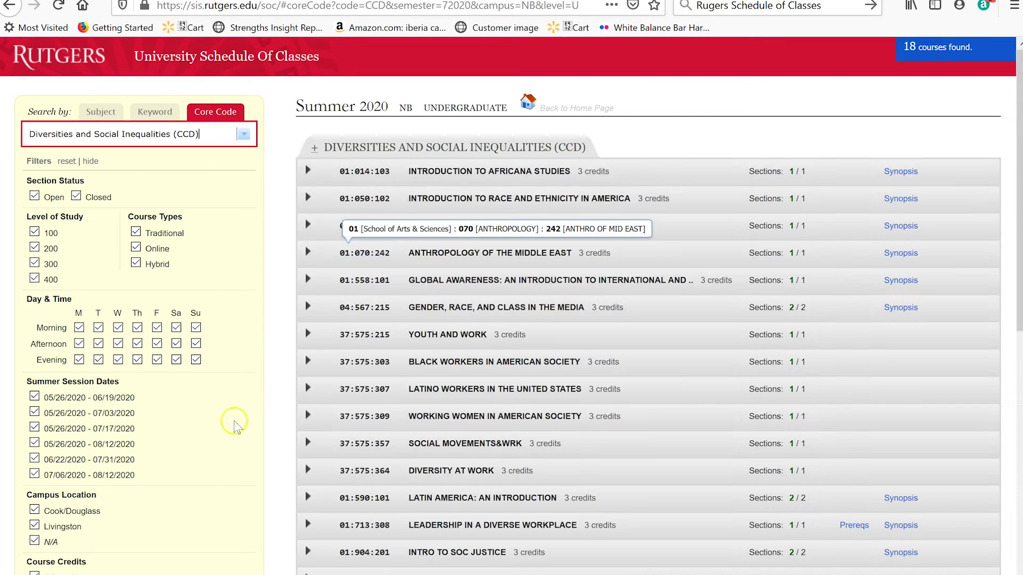
{"action": "scroll", "coordinate": [406, 170], "scroll_direction": "down", "scroll_amount": 6}
{"action": "scroll", "coordinate": [406, 190], "scroll_direction": "up", "scroll_amount": 6}
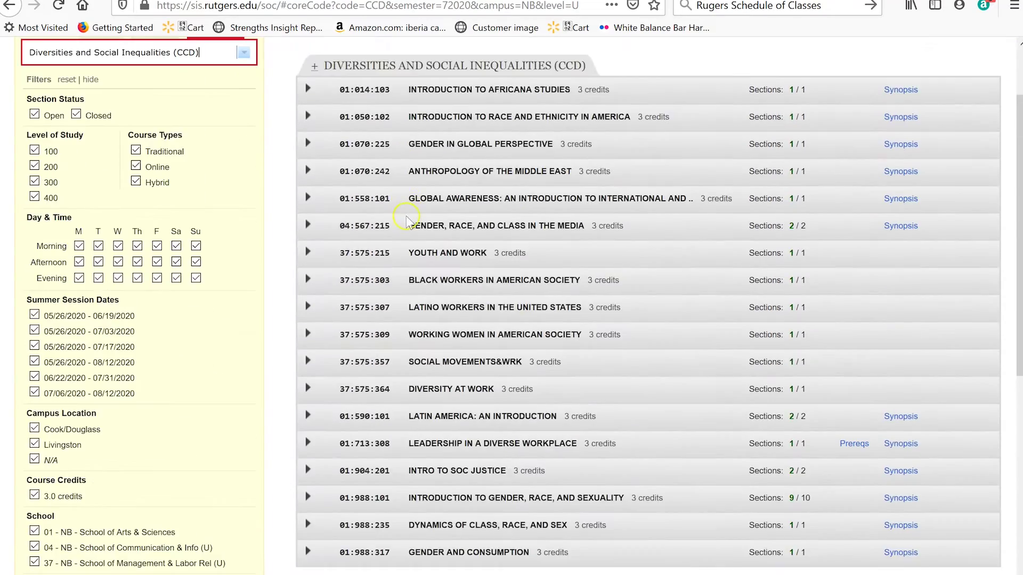
{"action": "scroll", "coordinate": [400, 292], "scroll_direction": "down", "scroll_amount": 2}
{"action": "key", "text": "ctrl+Tab"}
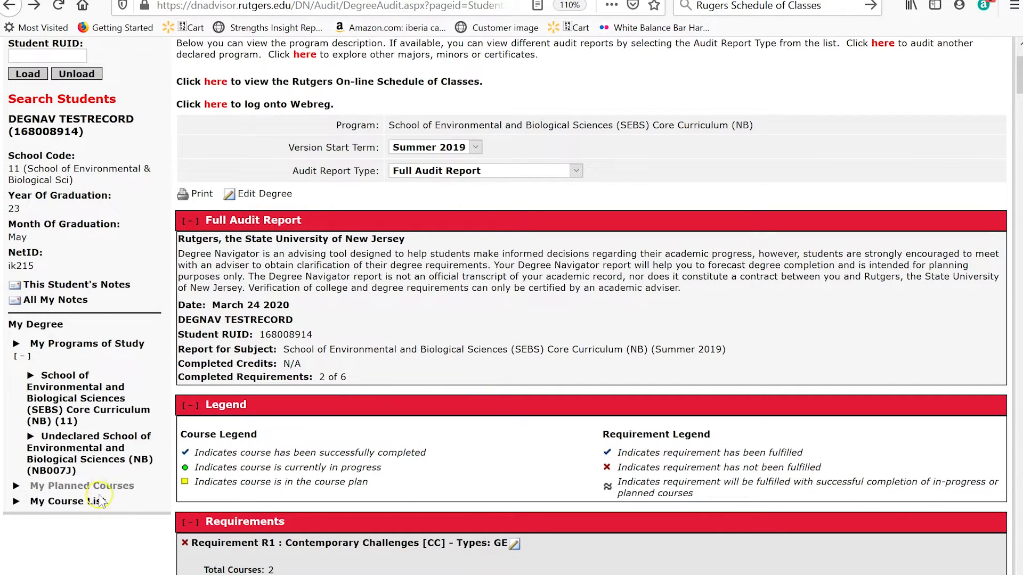
Step: Find 01:590:101, Latin America: An Introduction, in Add Courses and send it to the Student Plan
{"action": "left_click", "coordinate": [76, 486]}
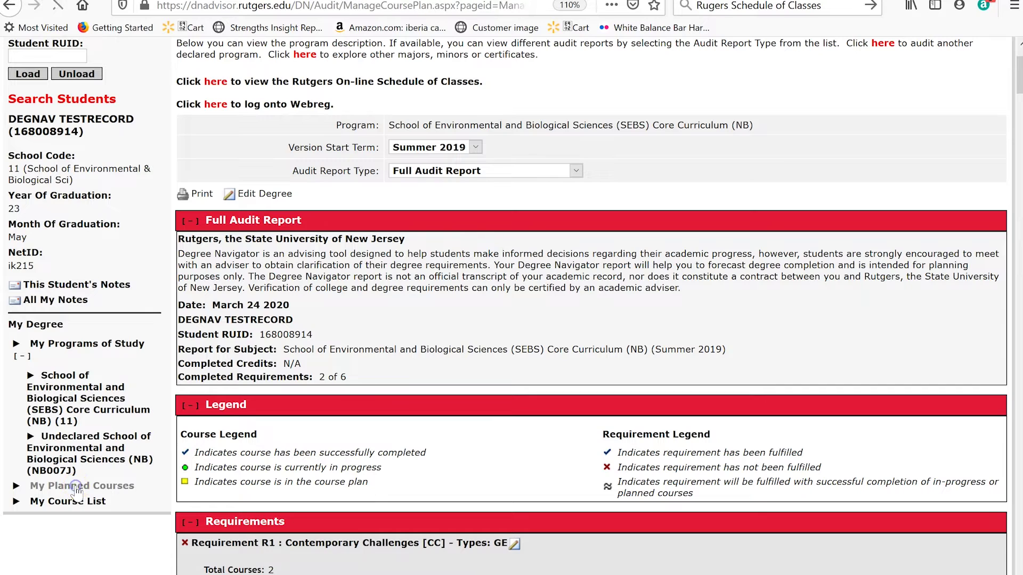
{"action": "left_click", "coordinate": [226, 290]}
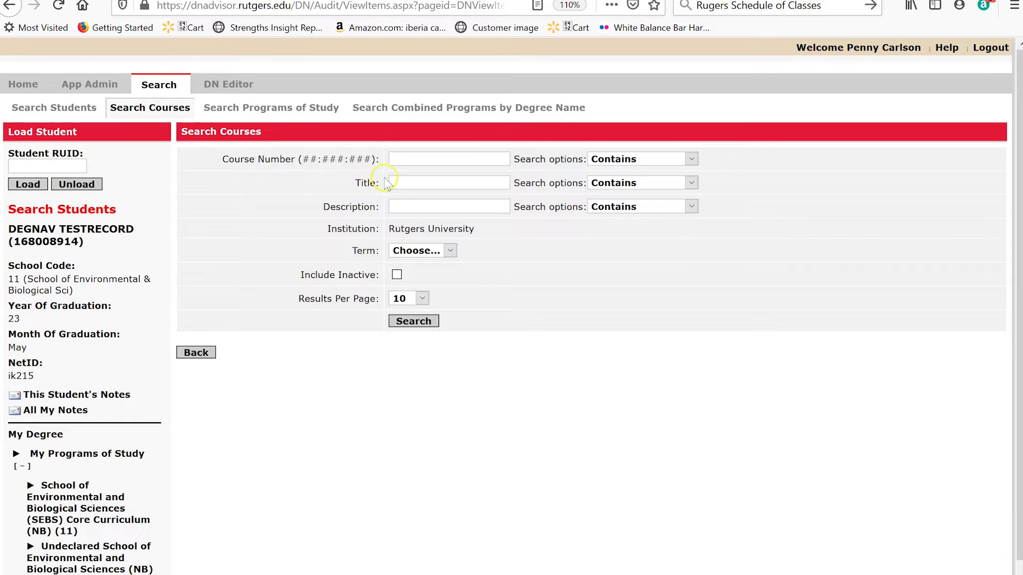
{"action": "left_click", "coordinate": [417, 157]}
{"action": "type", "text": "01:590:101"}
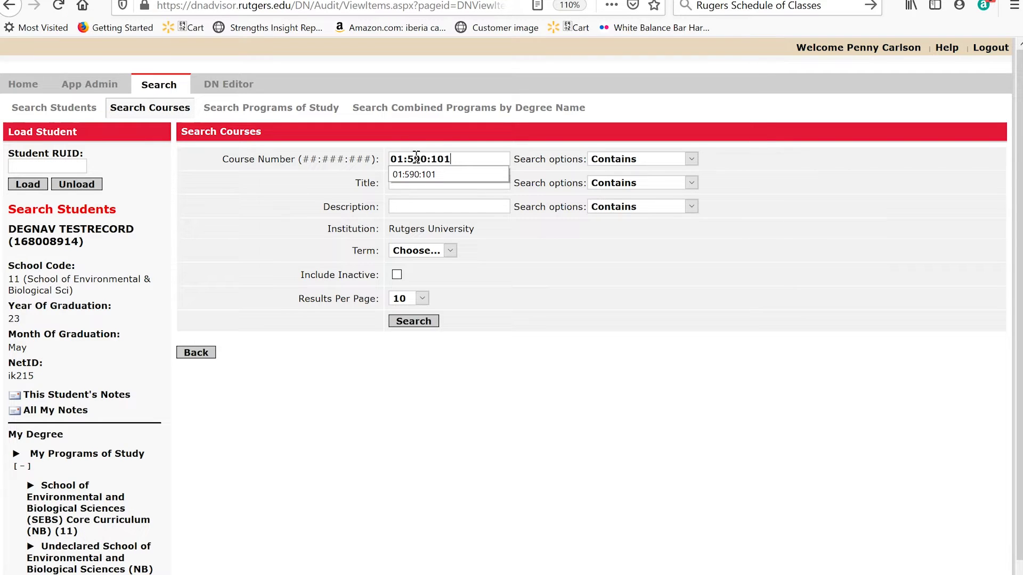
{"action": "left_click", "coordinate": [412, 321]}
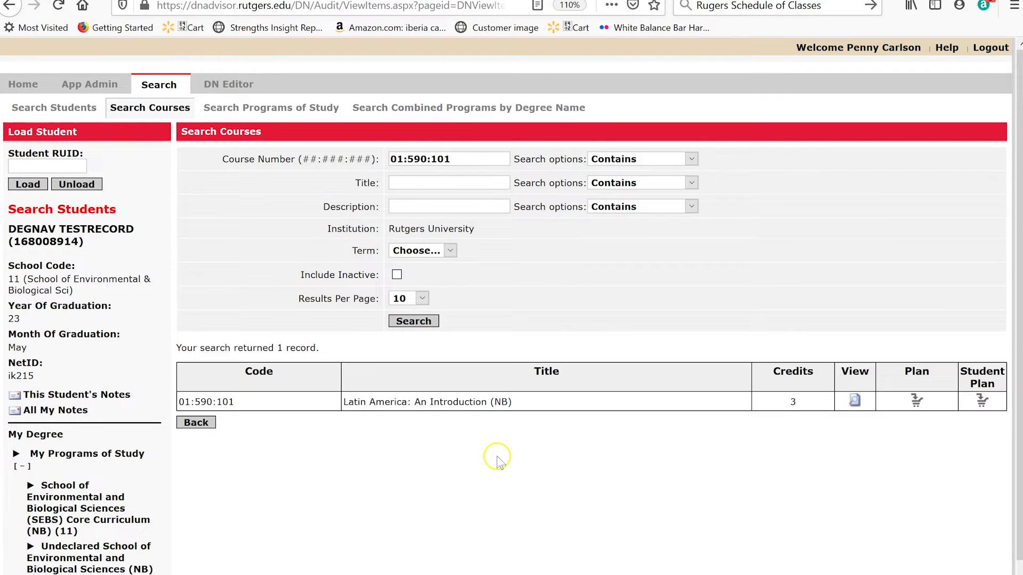
{"action": "left_click", "coordinate": [983, 402]}
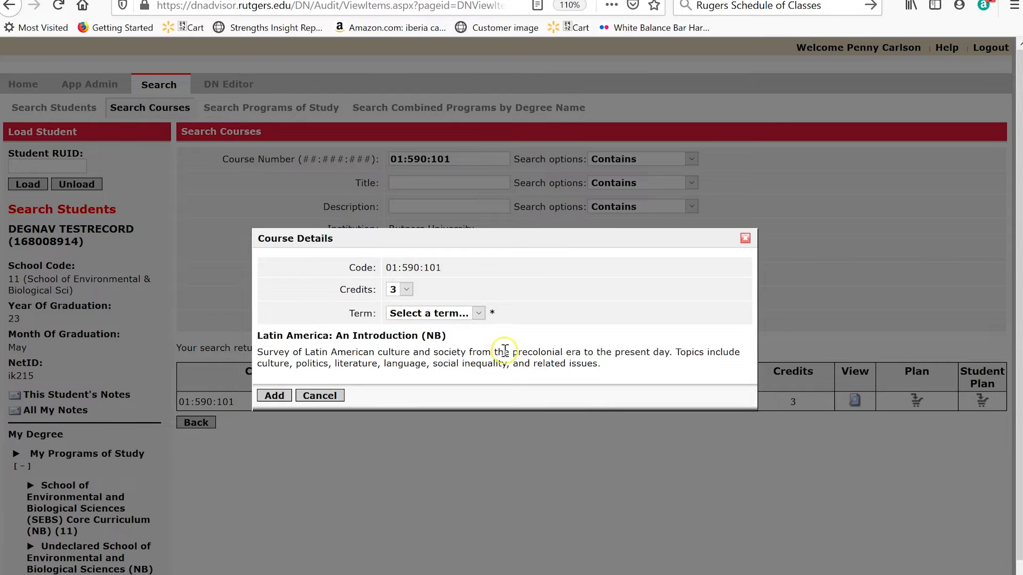
Step: Add 01:590:101 to the student's plan with the term set to Future
{"action": "left_click", "coordinate": [455, 314]}
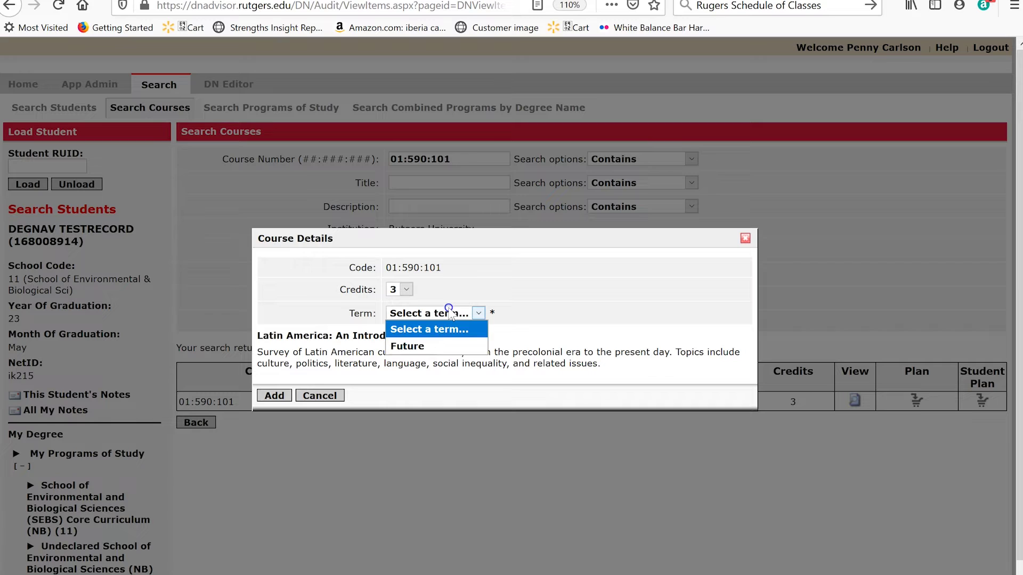
{"action": "left_click", "coordinate": [431, 347]}
{"action": "left_click", "coordinate": [270, 396]}
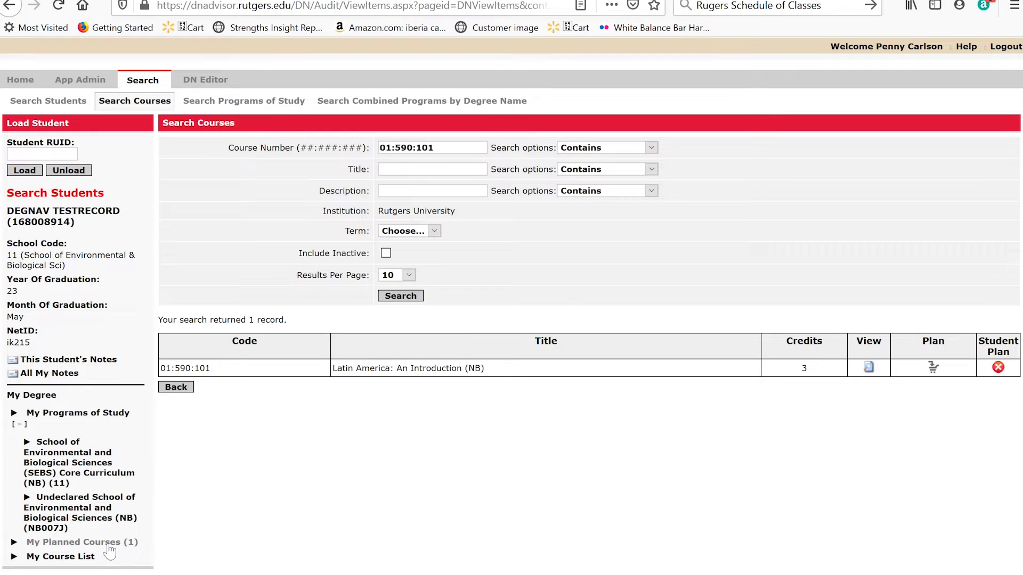
Step: Open the SEBS Core Curriculum audit to see the course counted under R1 Diversities
{"action": "left_click", "coordinate": [109, 543]}
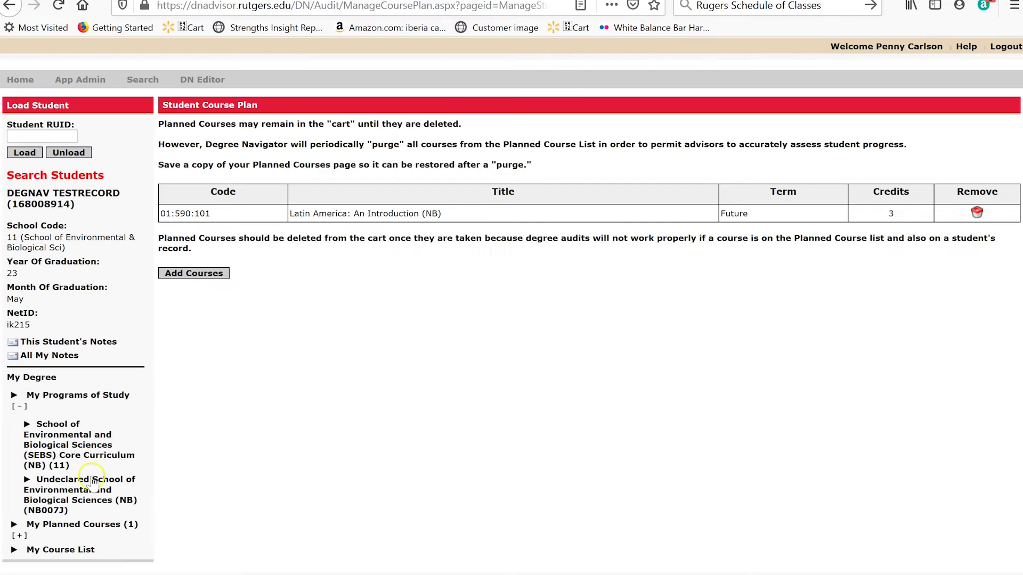
{"action": "left_click", "coordinate": [66, 456]}
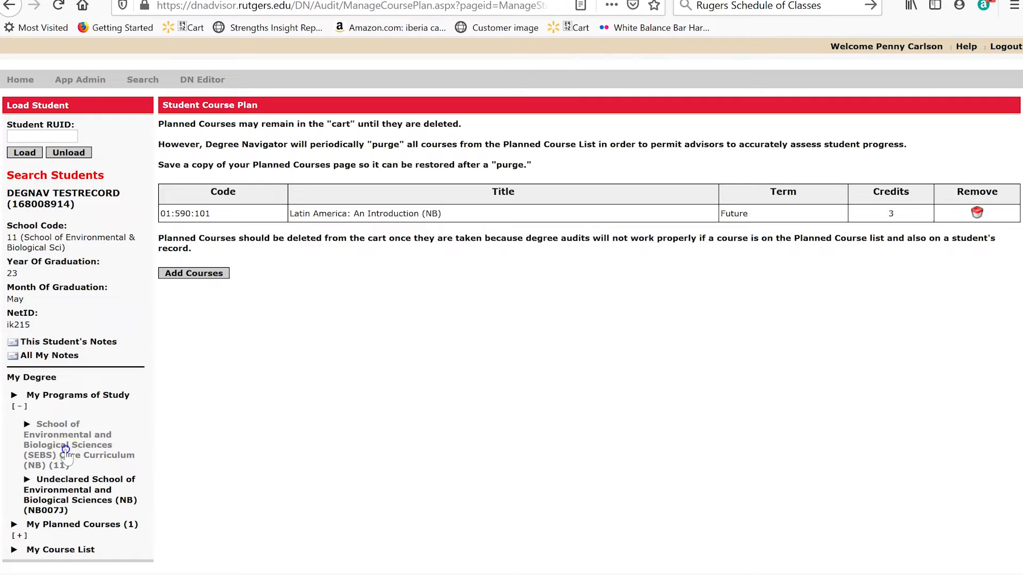
{"action": "scroll", "coordinate": [79, 416], "scroll_direction": "down", "scroll_amount": 1}
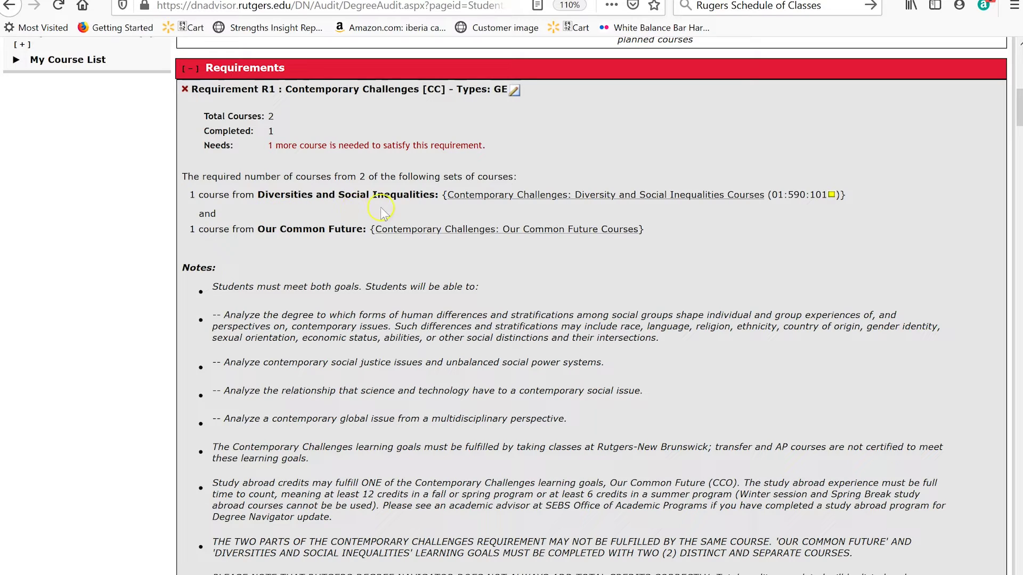
{"action": "scroll", "coordinate": [672, 192], "scroll_direction": "down", "scroll_amount": 3}
{"action": "scroll", "coordinate": [692, 202], "scroll_direction": "up", "scroll_amount": 5}
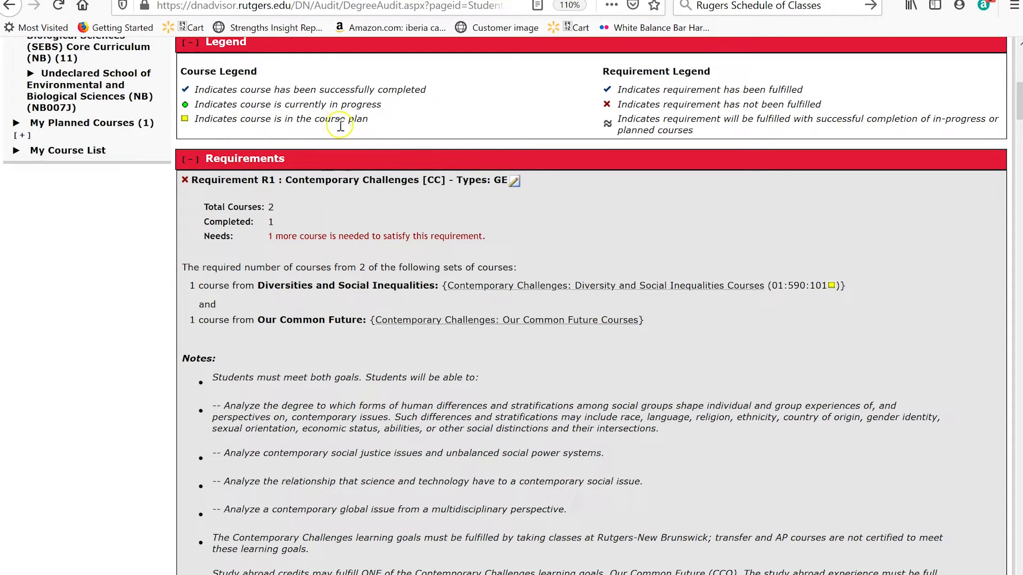
{"action": "scroll", "coordinate": [416, 248], "scroll_direction": "down", "scroll_amount": 3}
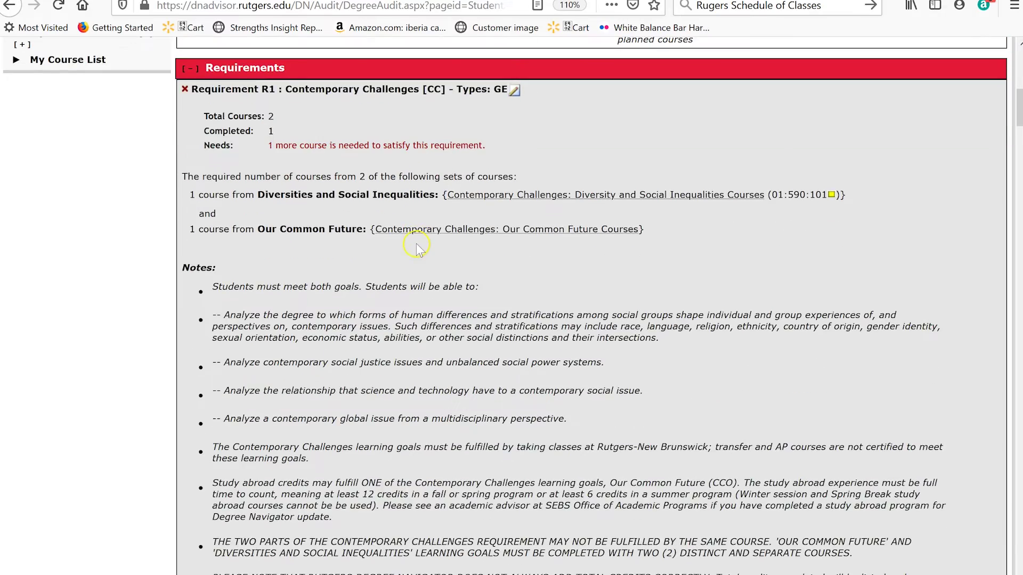
{"action": "scroll", "coordinate": [416, 248], "scroll_direction": "down", "scroll_amount": 18}
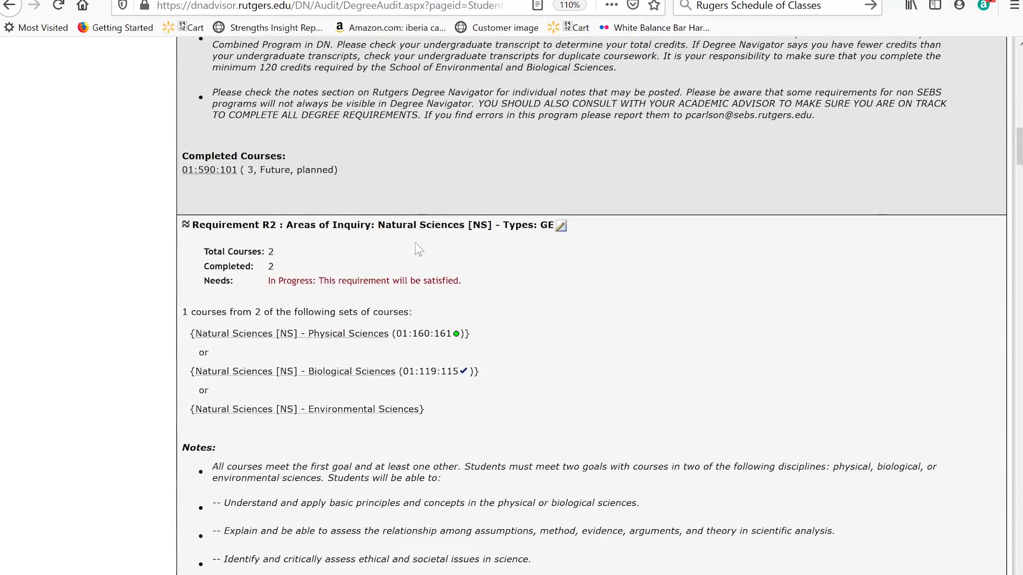
{"action": "scroll", "coordinate": [415, 244], "scroll_direction": "down", "scroll_amount": 9}
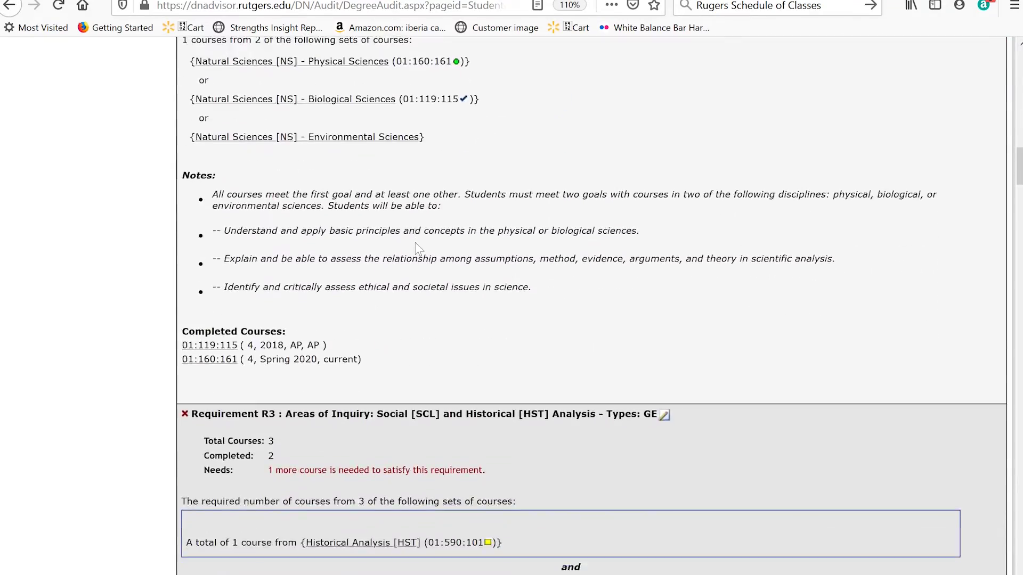
{"action": "scroll", "coordinate": [416, 244], "scroll_direction": "down", "scroll_amount": 6}
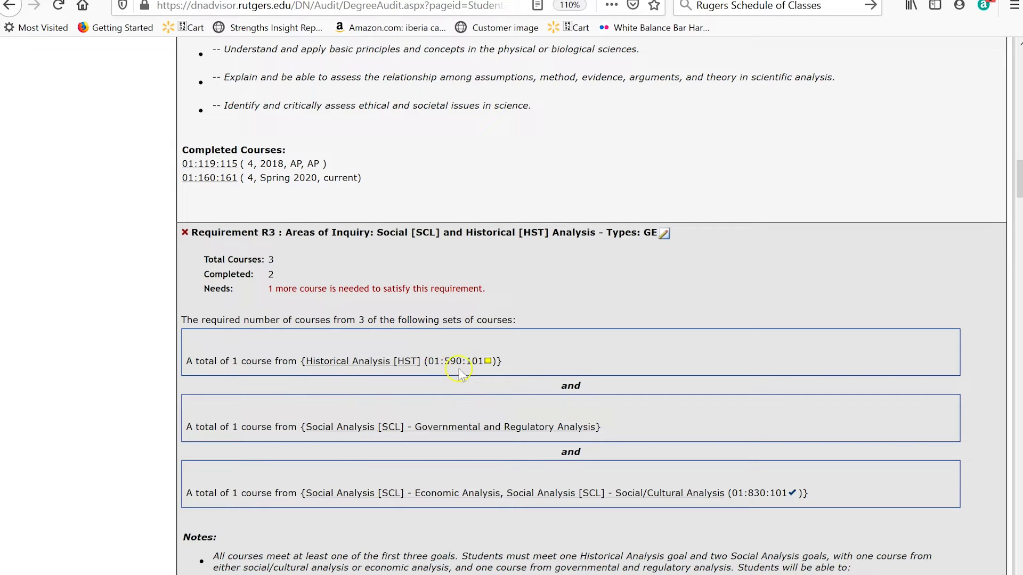
{"action": "scroll", "coordinate": [148, 395], "scroll_direction": "down", "scroll_amount": 10}
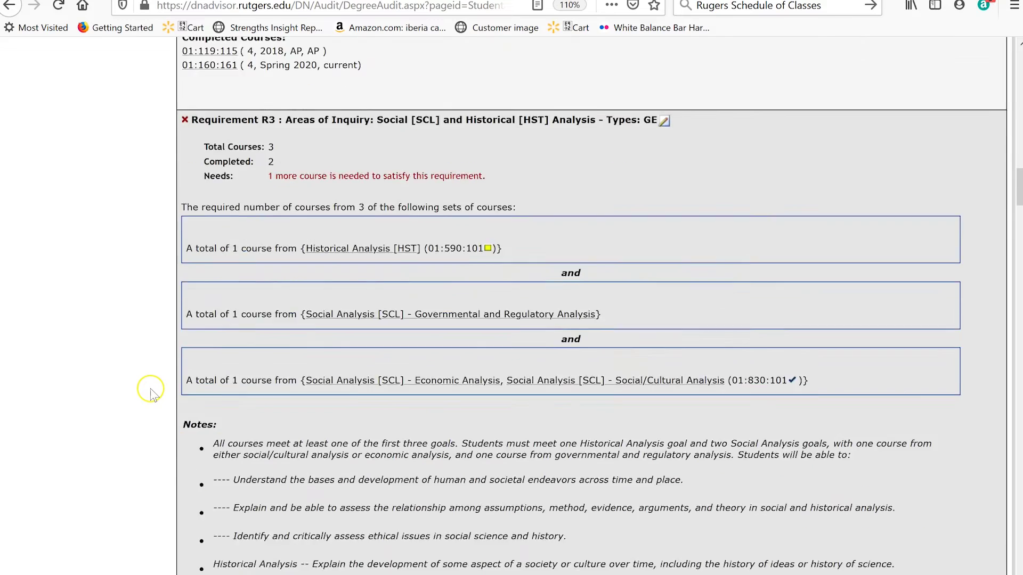
{"action": "scroll", "coordinate": [178, 475], "scroll_direction": "down", "scroll_amount": 1}
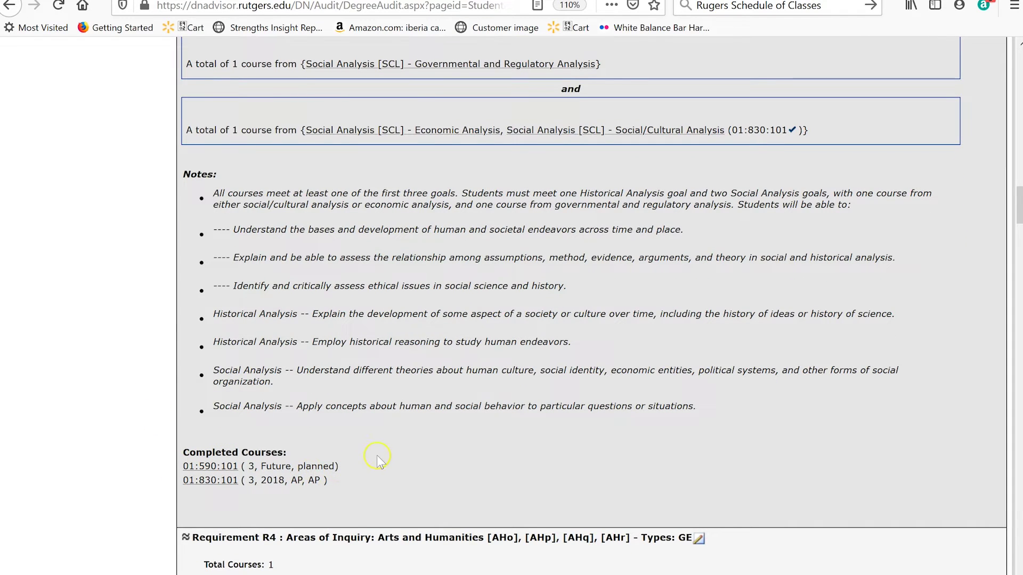
{"action": "scroll", "coordinate": [56, 425], "scroll_direction": "up", "scroll_amount": 5}
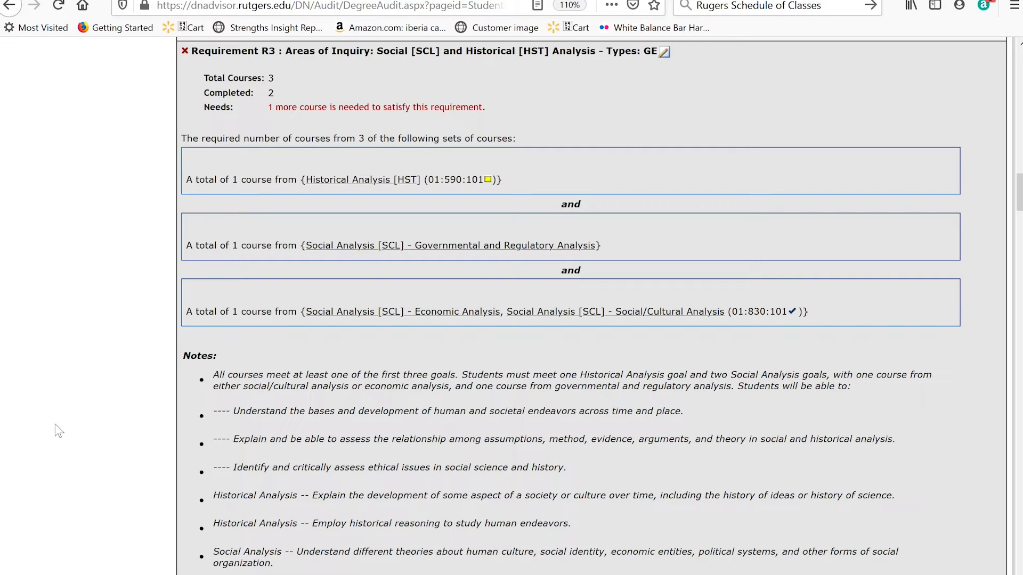
{"action": "scroll", "coordinate": [52, 347], "scroll_direction": "up", "scroll_amount": 3}
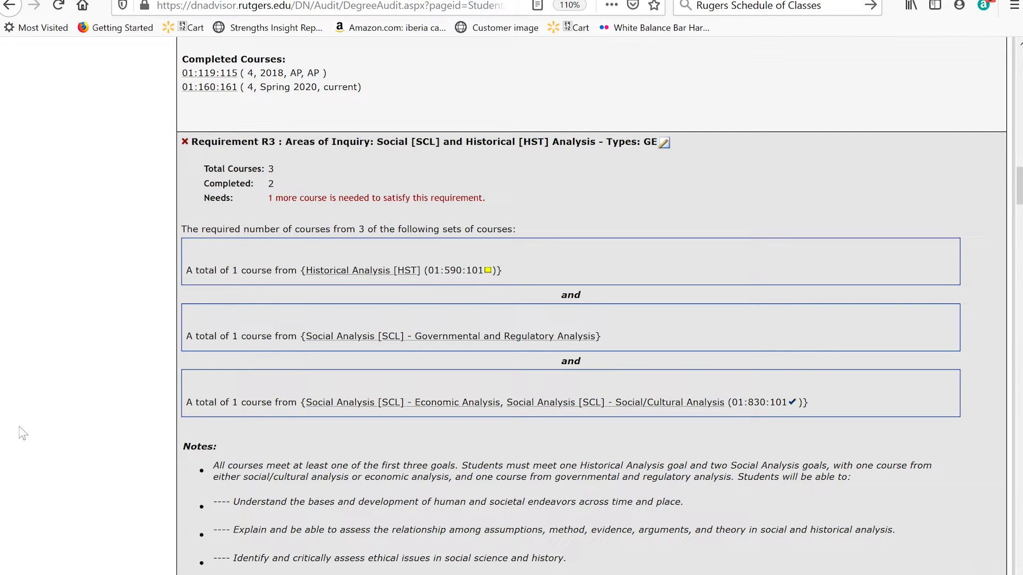
{"action": "scroll", "coordinate": [22, 432], "scroll_direction": "down", "scroll_amount": 3}
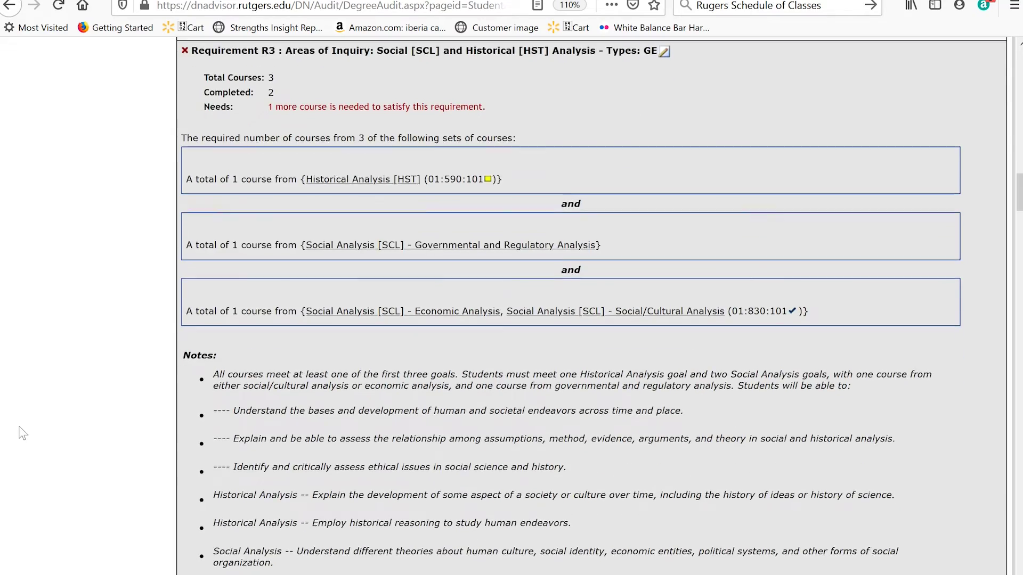
{"action": "scroll", "coordinate": [22, 433], "scroll_direction": "down", "scroll_amount": 4}
{"action": "scroll", "coordinate": [22, 432], "scroll_direction": "down", "scroll_amount": 10}
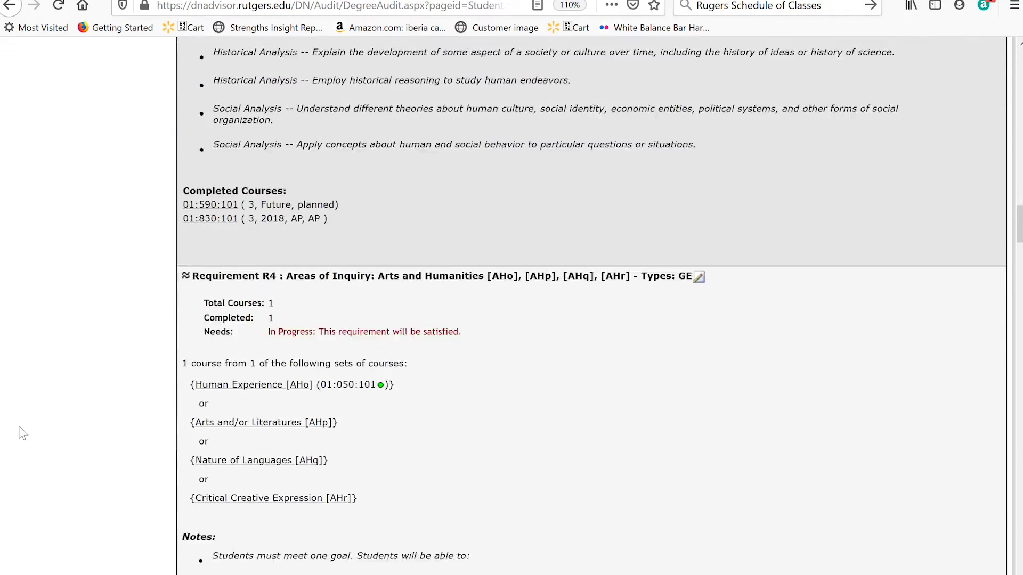
{"action": "scroll", "coordinate": [22, 433], "scroll_direction": "down", "scroll_amount": 20}
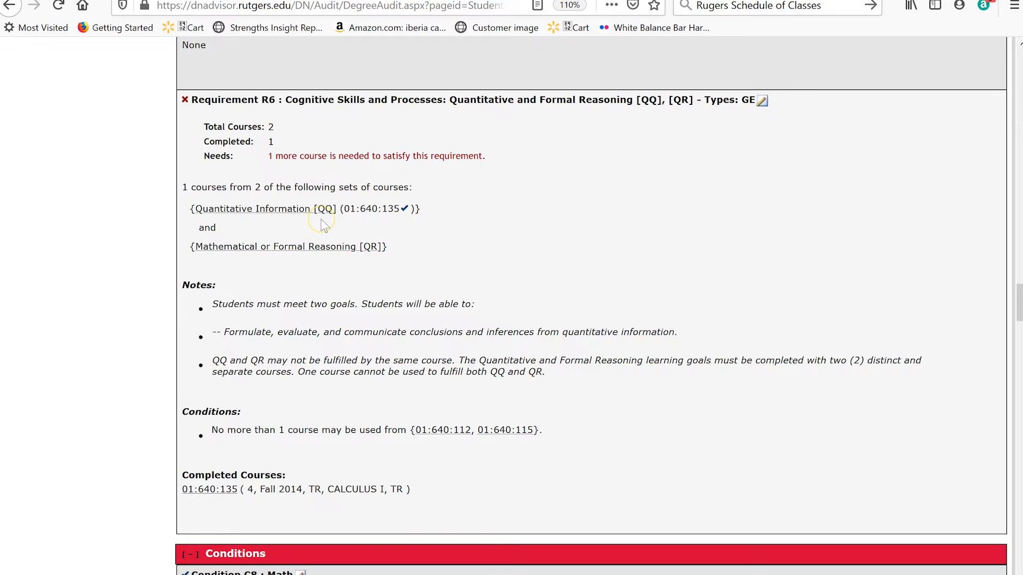
Step: Look through the Mathematical or Formal Reasoning [QR] category, then return to the degree audit
{"action": "left_click", "coordinate": [299, 249]}
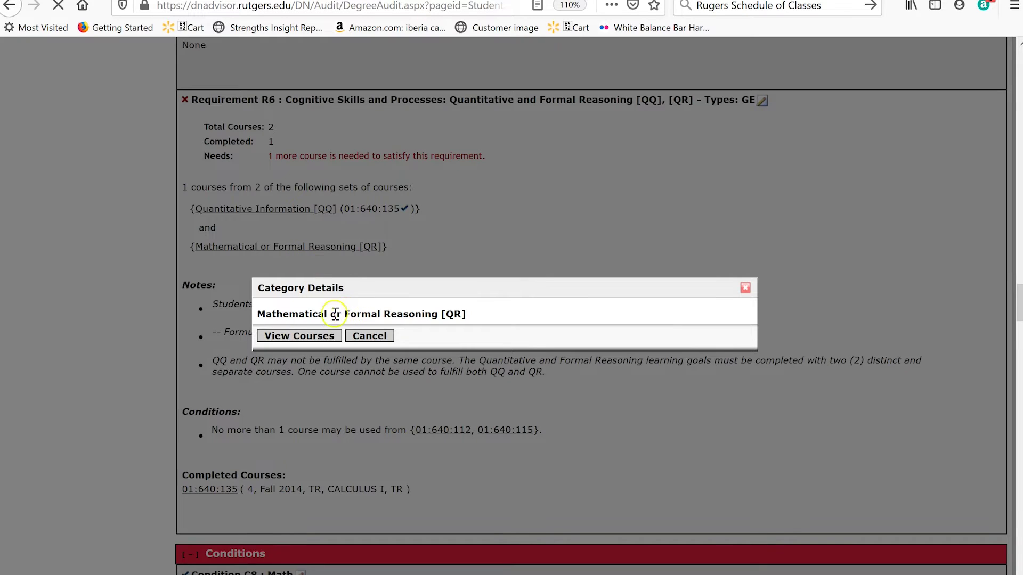
{"action": "scroll", "coordinate": [308, 289], "scroll_direction": "down", "scroll_amount": 5}
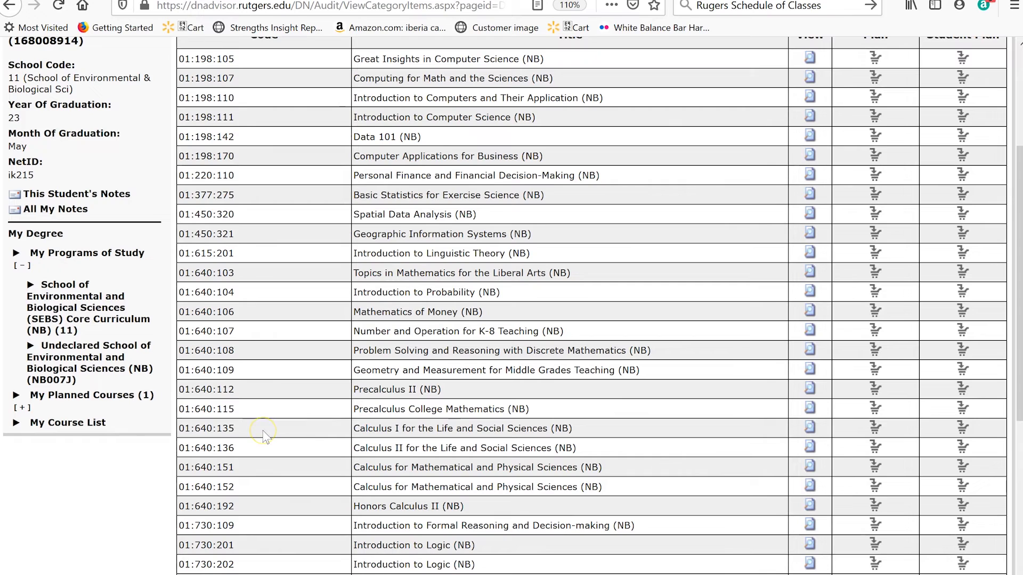
{"action": "key", "text": "alt+Left"}
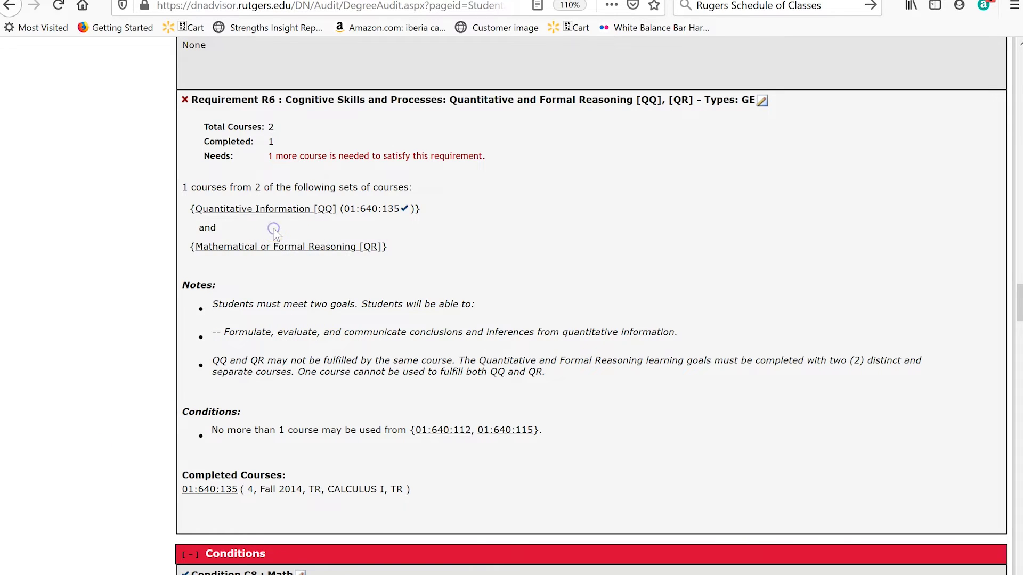
Step: List the 44 Quantitative Information [QQ] courses and copy the code 11:216:369 (Analytical Methods)
{"action": "left_click", "coordinate": [275, 208]}
{"action": "left_click", "coordinate": [309, 336]}
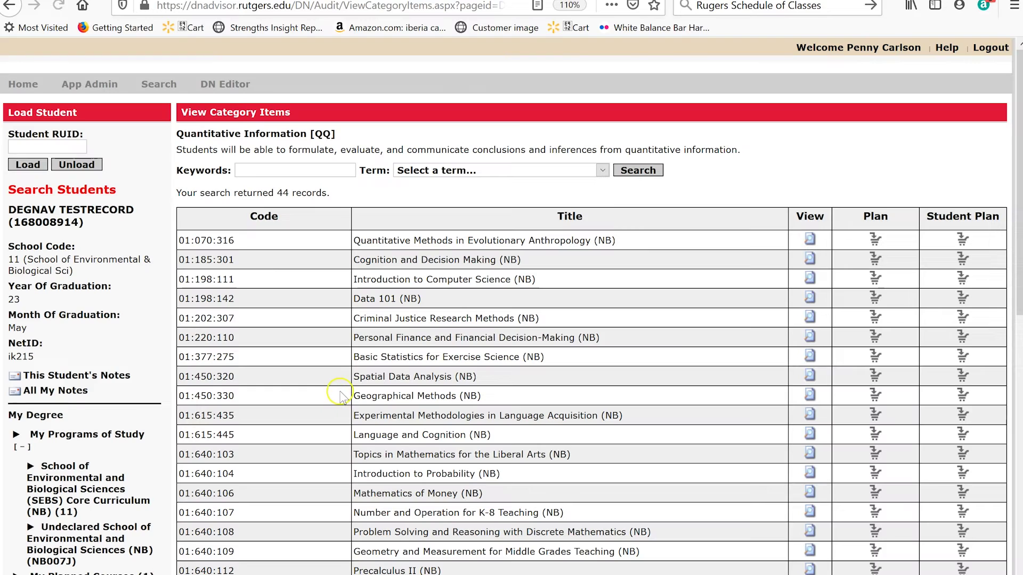
{"action": "scroll", "coordinate": [340, 397], "scroll_direction": "down", "scroll_amount": 10}
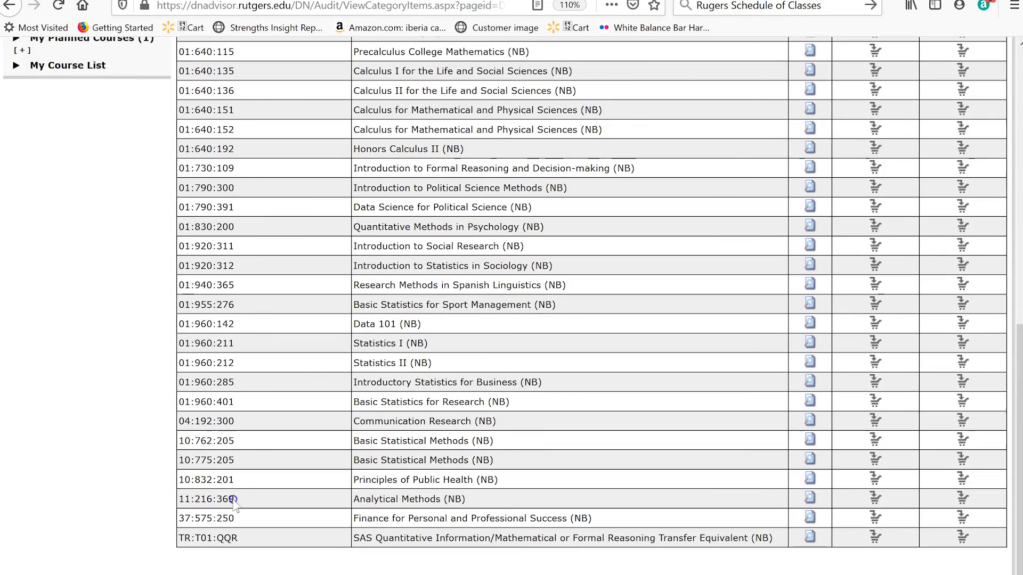
{"action": "left_click_drag", "start_coordinate": [237, 499], "coordinate": [176, 500]}
{"action": "key", "text": "ctrl+c"}
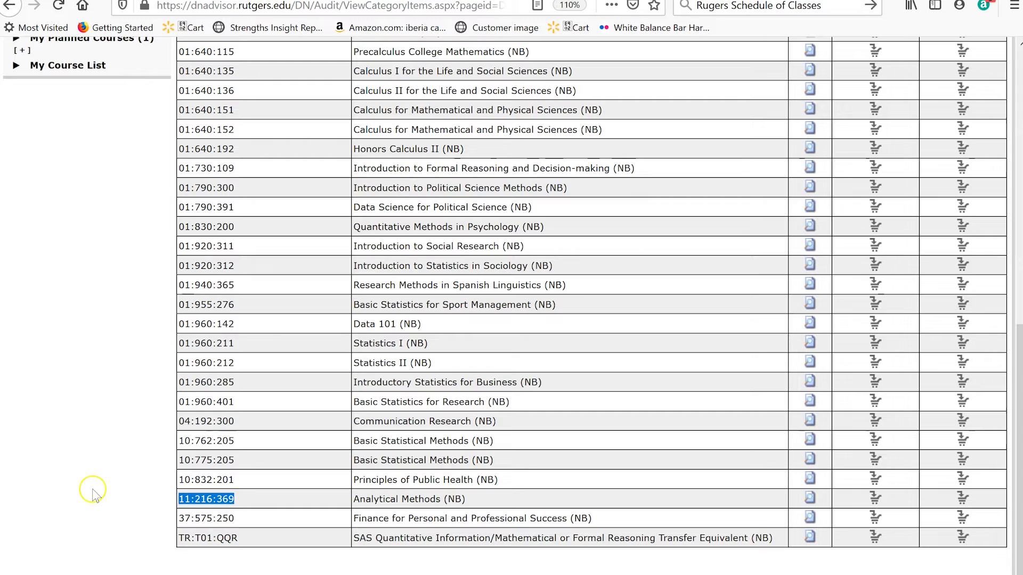
{"action": "scroll", "coordinate": [177, 469], "scroll_direction": "up", "scroll_amount": 5}
{"action": "left_click", "coordinate": [632, 283]}
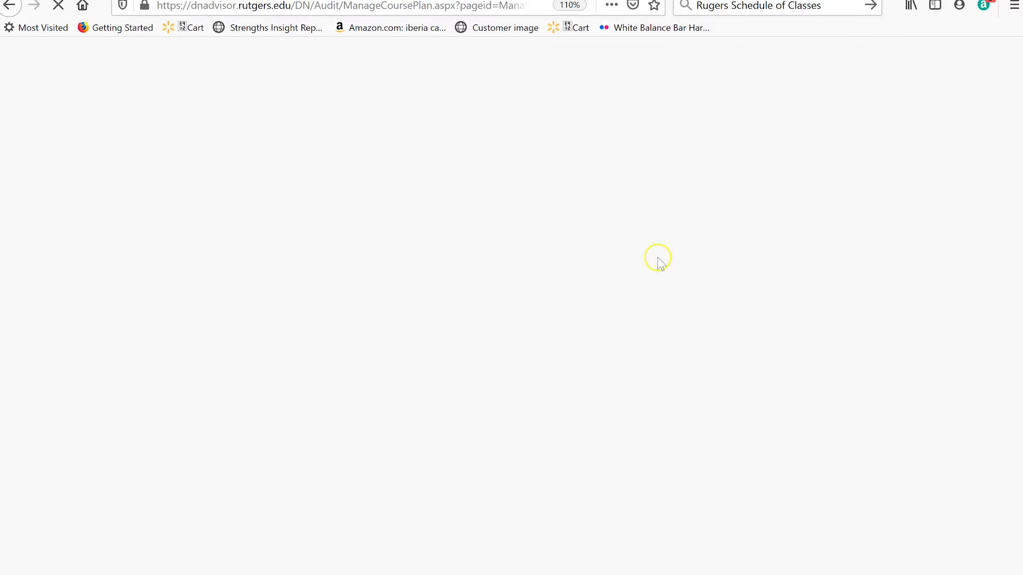
Step: Add 11:216:369 to the student's plan for a chosen term, then recheck the SEBS Core audit and 01:640:135
{"action": "left_click", "coordinate": [214, 305]}
{"action": "key", "text": "ctrl+v"}
{"action": "left_click", "coordinate": [414, 321]}
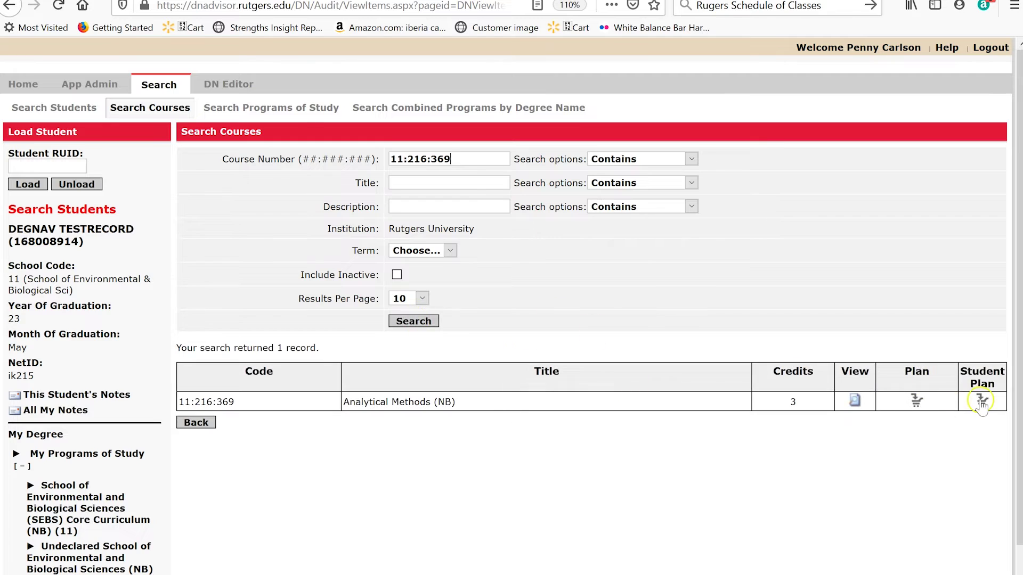
{"action": "left_click", "coordinate": [982, 403]}
{"action": "left_click", "coordinate": [405, 318]}
{"action": "left_click", "coordinate": [406, 349]}
{"action": "left_click", "coordinate": [272, 390]}
{"action": "left_click", "coordinate": [77, 480]}
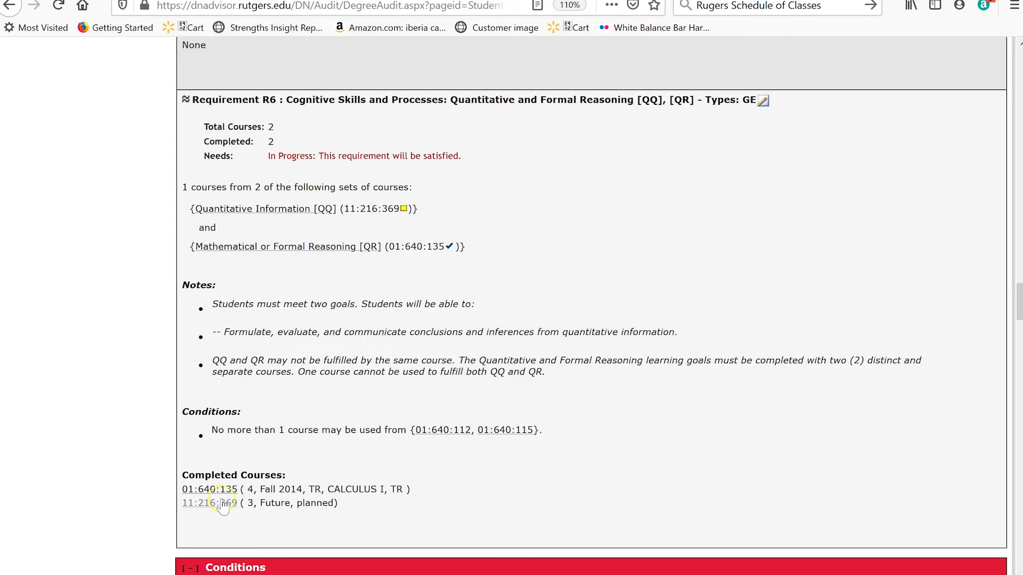
{"action": "left_click", "coordinate": [209, 489]}
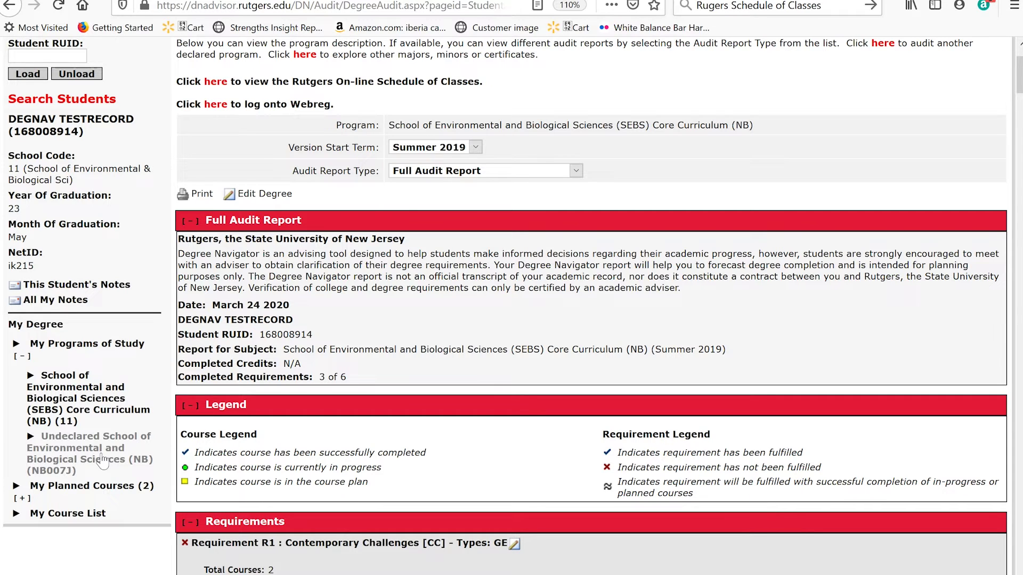
{"action": "scroll", "coordinate": [103, 462], "scroll_direction": "up", "scroll_amount": 2}
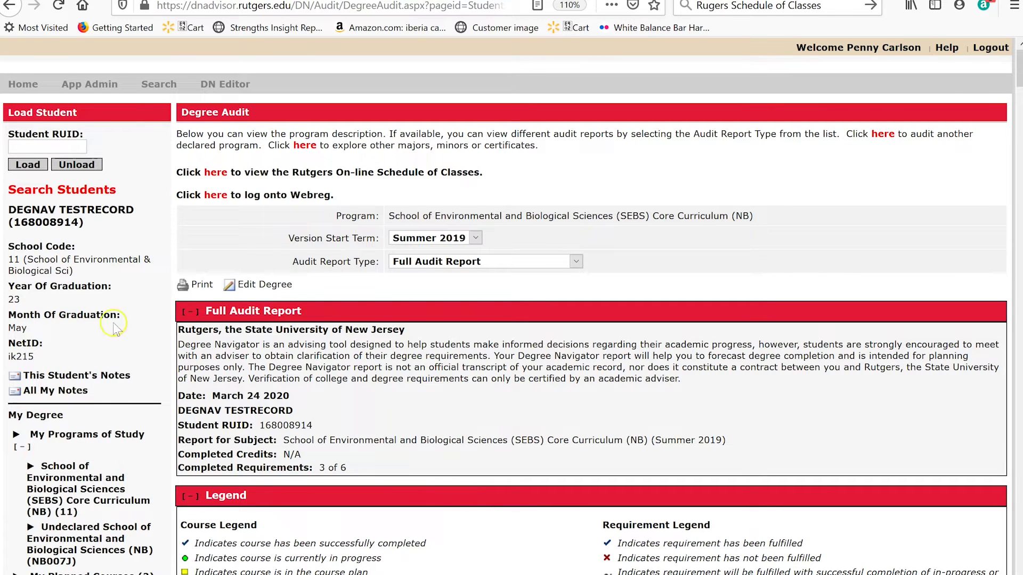
{"action": "left_click", "coordinate": [154, 87]}
Step: Search programs of study for subject name 'Biotechno' and highlight the General Biotechnology Option among six majors
{"action": "left_click", "coordinate": [212, 232]}
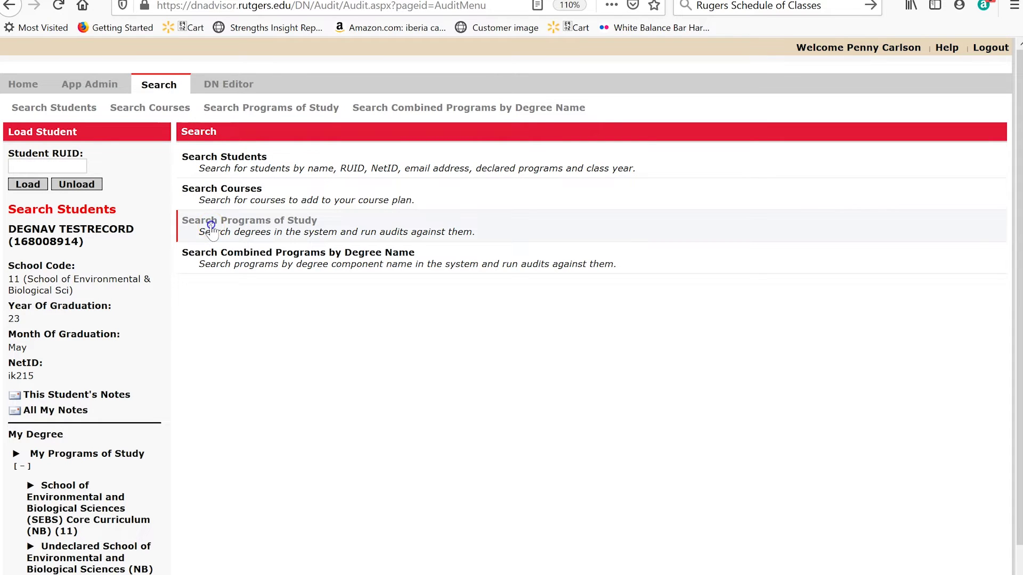
{"action": "left_click", "coordinate": [314, 184]}
{"action": "type", "text": "Biotechnology"}
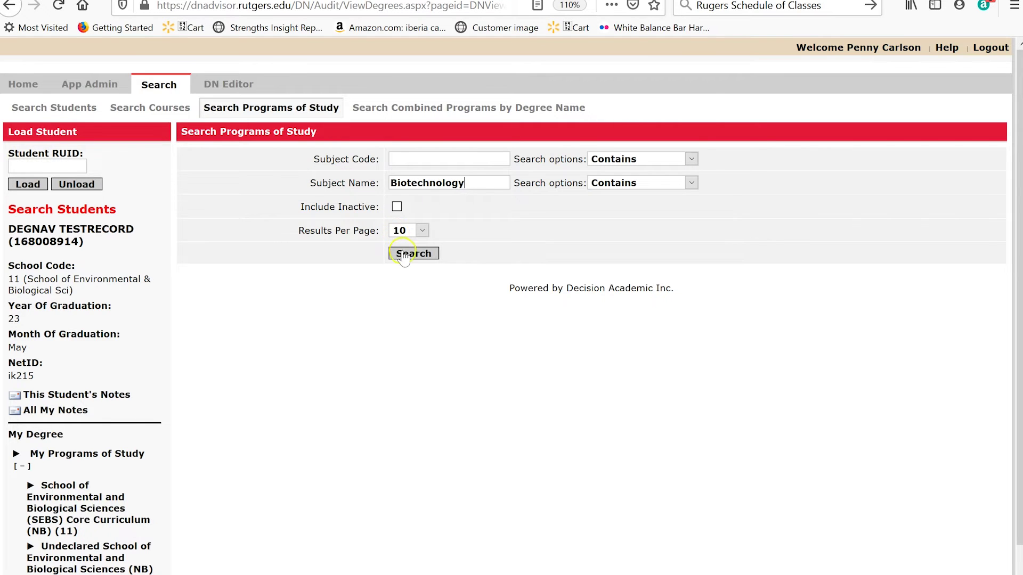
{"action": "left_click", "coordinate": [413, 254]}
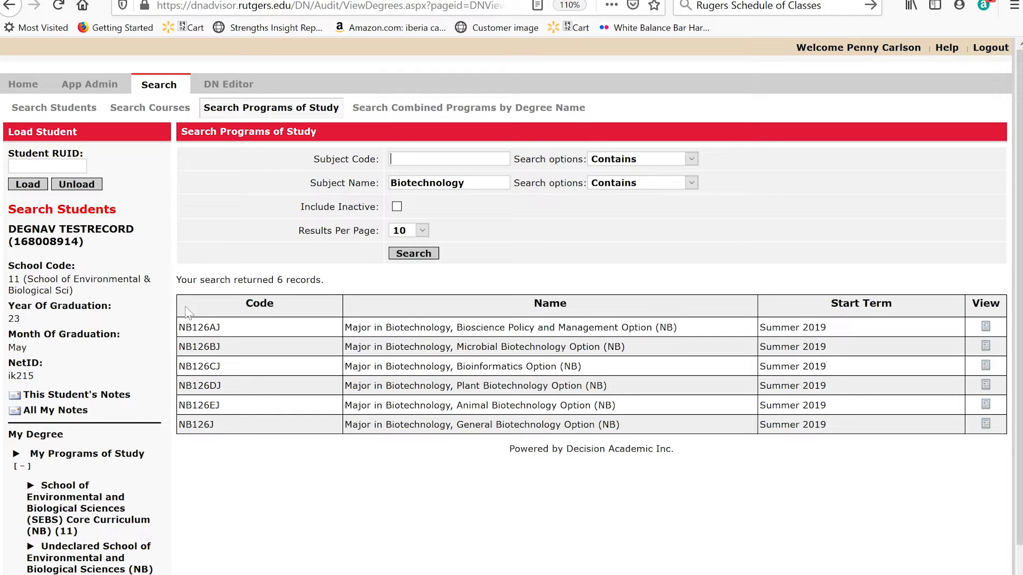
{"action": "left_click", "coordinate": [193, 444]}
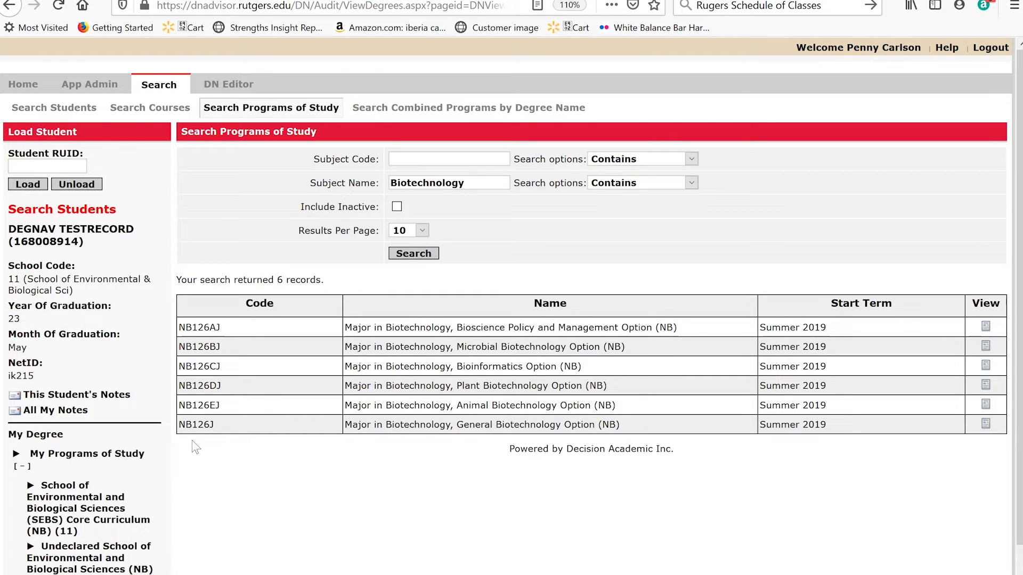
{"action": "left_click", "coordinate": [563, 424]}
{"action": "left_click_drag", "start_coordinate": [650, 429], "coordinate": [313, 432]}
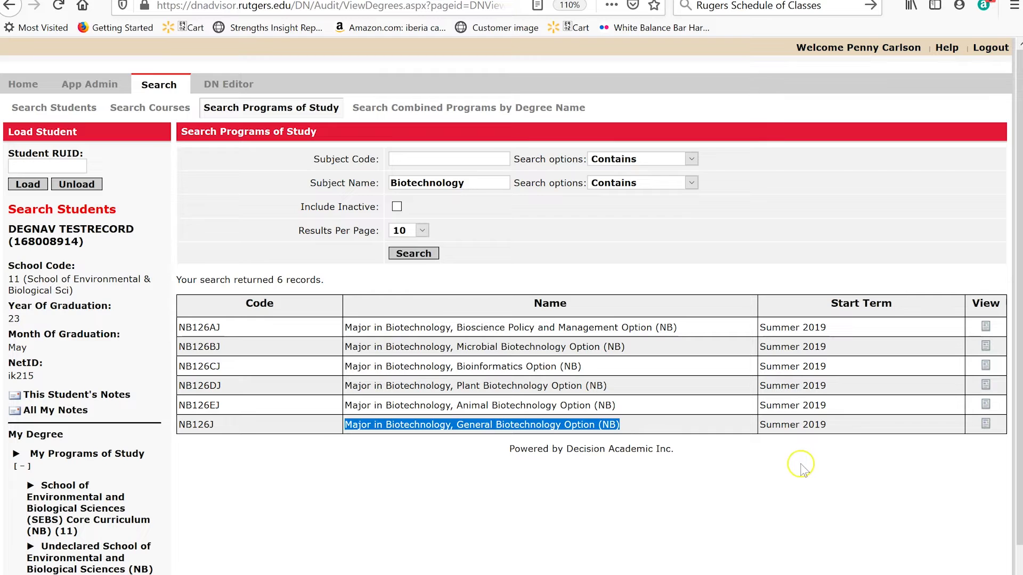
Step: Open the General Biotechnology Option what-if audit (0 of 12 complete) and review course 01:119:115's details
{"action": "left_click", "coordinate": [985, 424]}
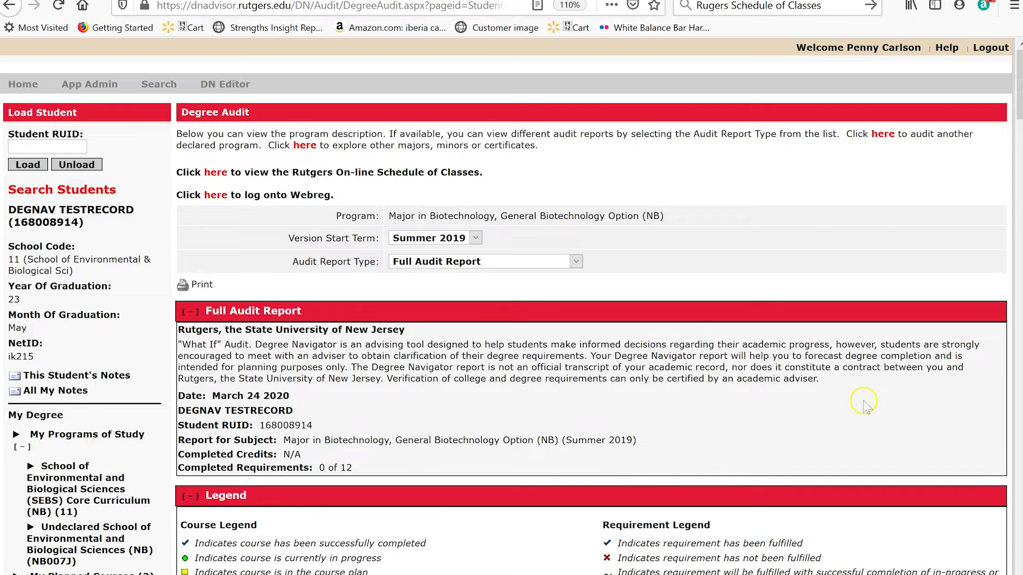
{"action": "scroll", "coordinate": [864, 403], "scroll_direction": "down", "scroll_amount": 5}
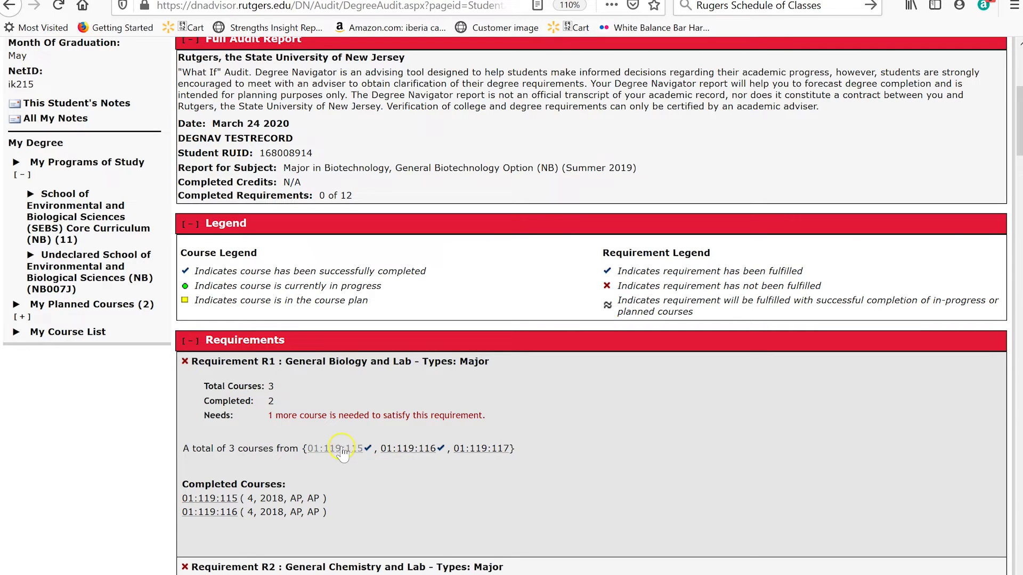
{"action": "mouse_move", "coordinate": [342, 452]}
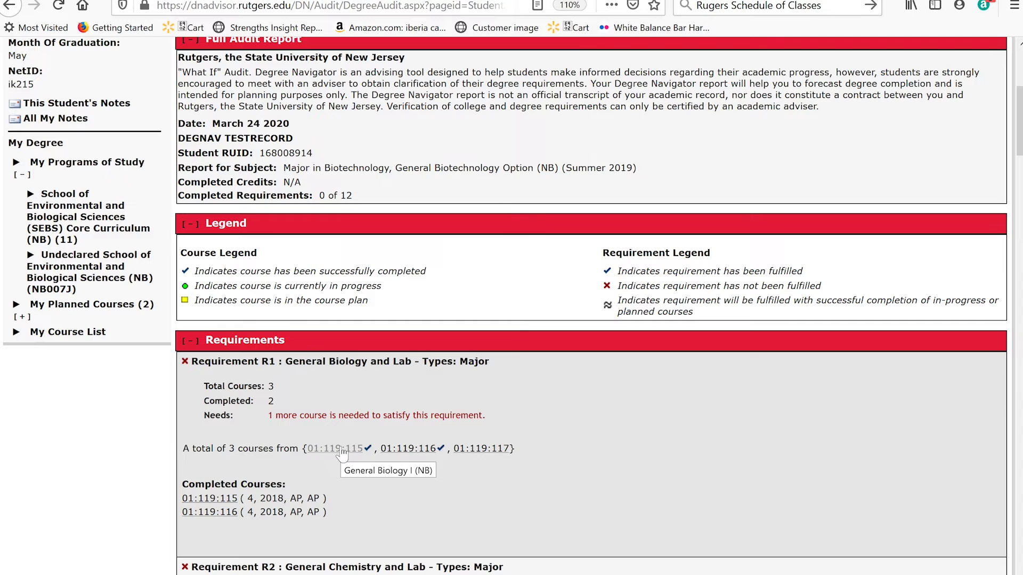
{"action": "mouse_move", "coordinate": [409, 454]}
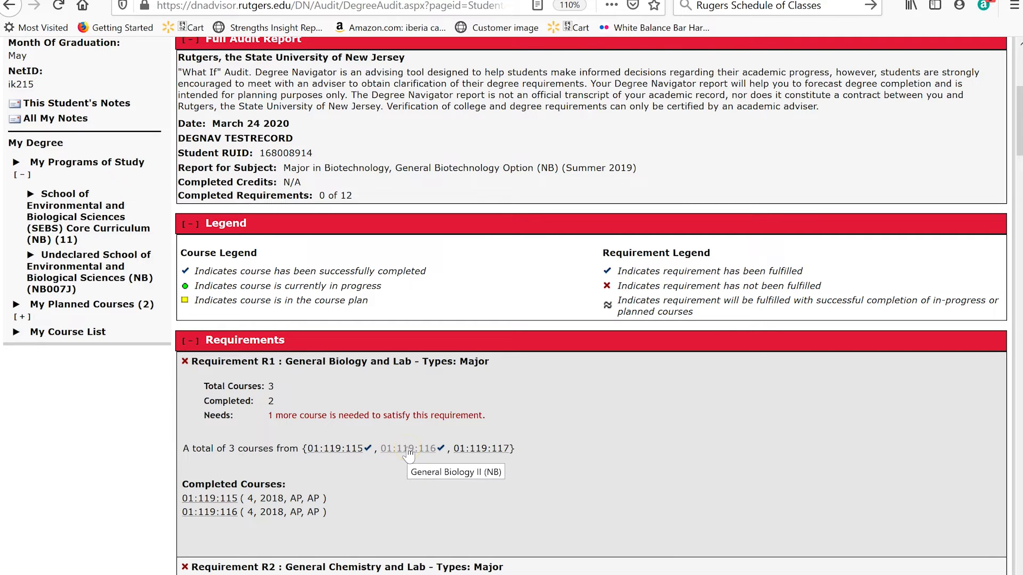
{"action": "left_click", "coordinate": [331, 450]}
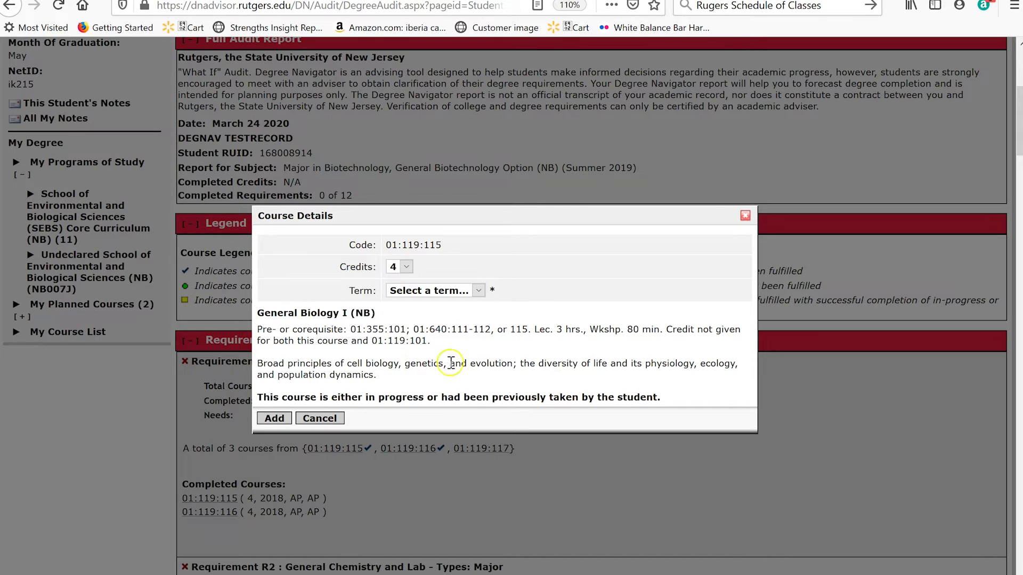
{"action": "left_click", "coordinate": [306, 419]}
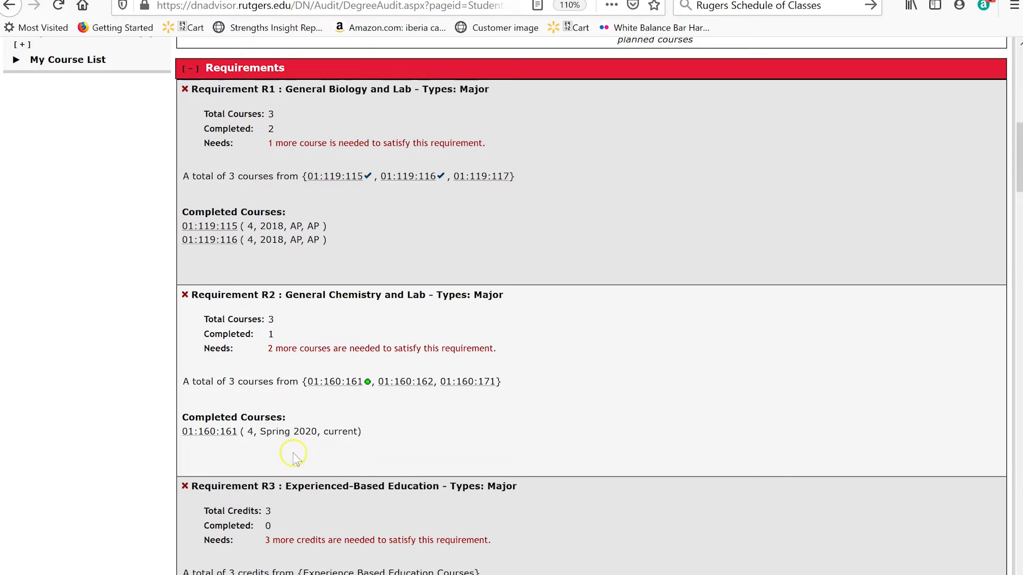
Step: Review details for 01:160:161 and Organic Chemistry 01:160:307's prerequisites, then return to Requirement R7
{"action": "left_click", "coordinate": [217, 432]}
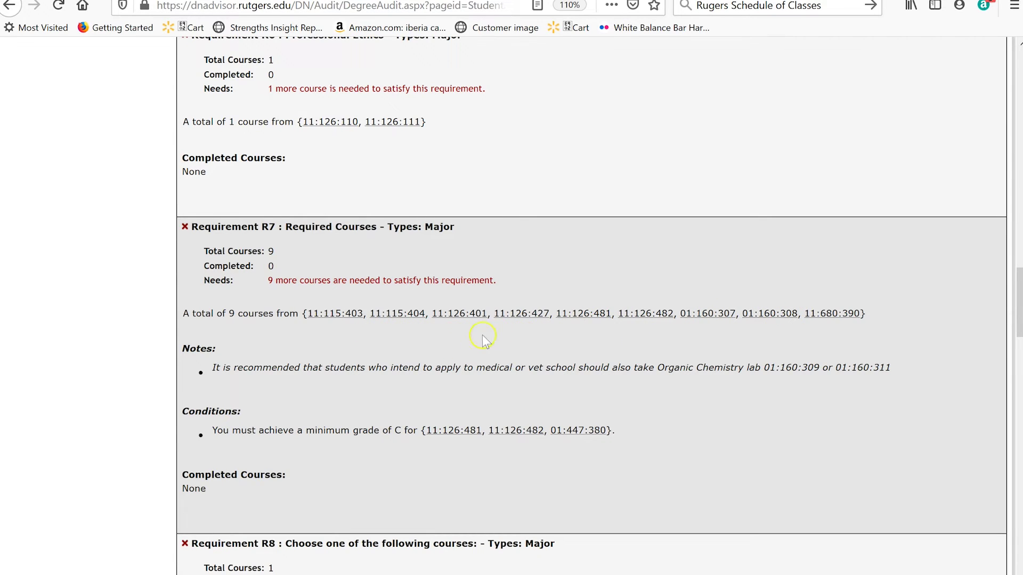
{"action": "left_click", "coordinate": [711, 312]}
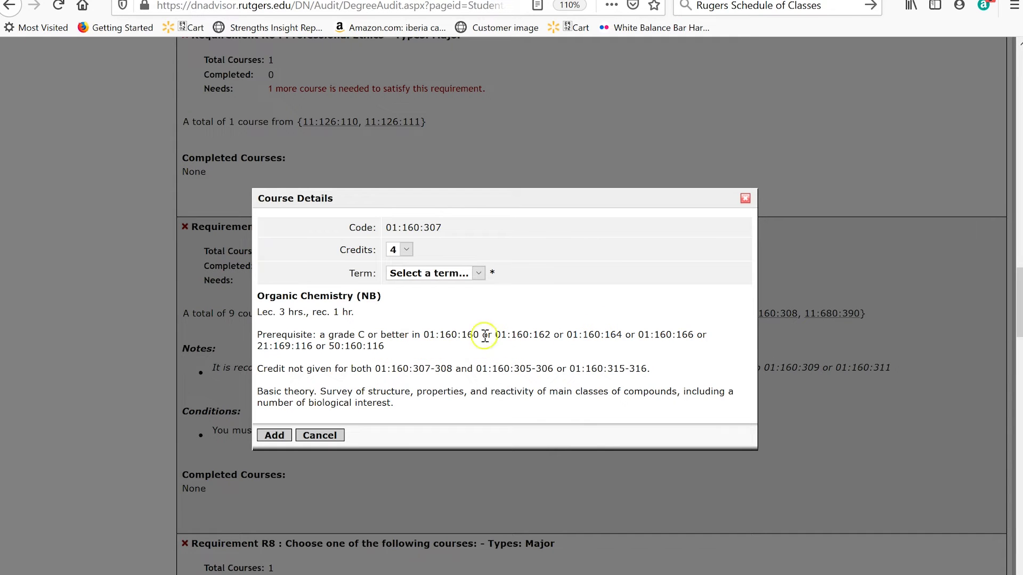
{"action": "left_click_drag", "start_coordinate": [258, 334], "coordinate": [447, 356]}
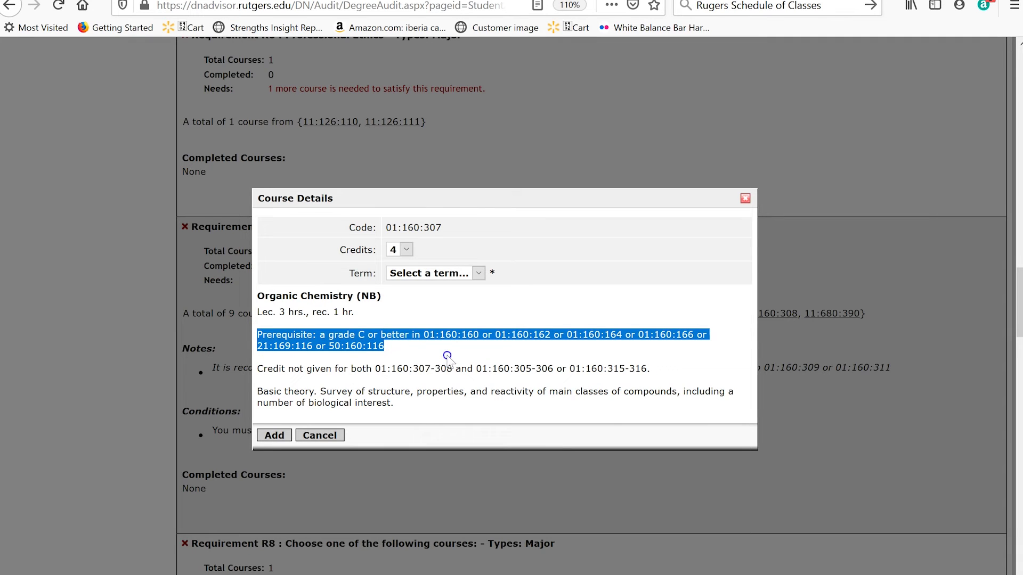
{"action": "left_click", "coordinate": [745, 198]}
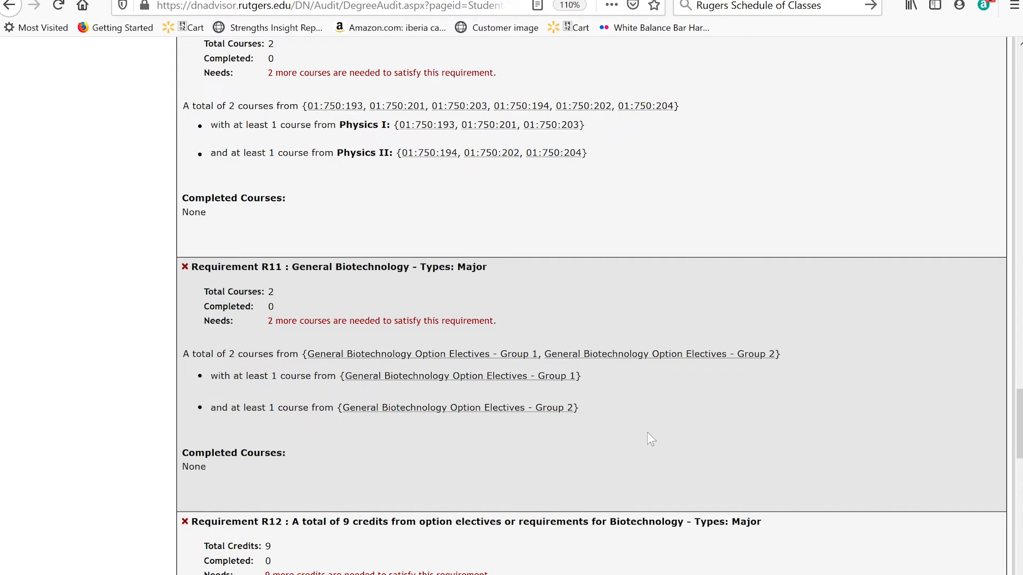
{"action": "scroll", "coordinate": [746, 411], "scroll_direction": "up", "scroll_amount": 15}
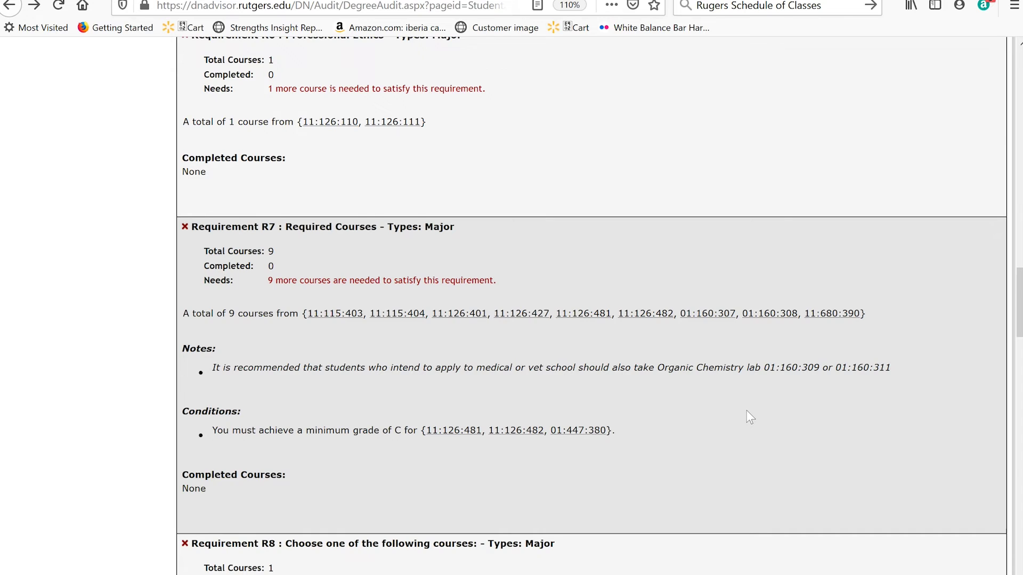
{"action": "scroll", "coordinate": [406, 381], "scroll_direction": "down", "scroll_amount": 15}
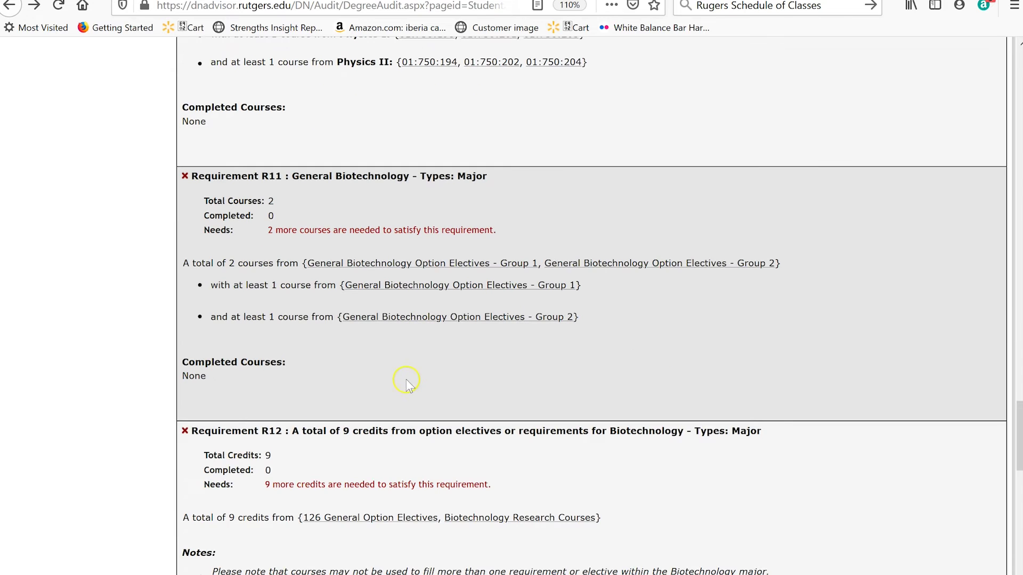
{"action": "left_click", "coordinate": [410, 318]}
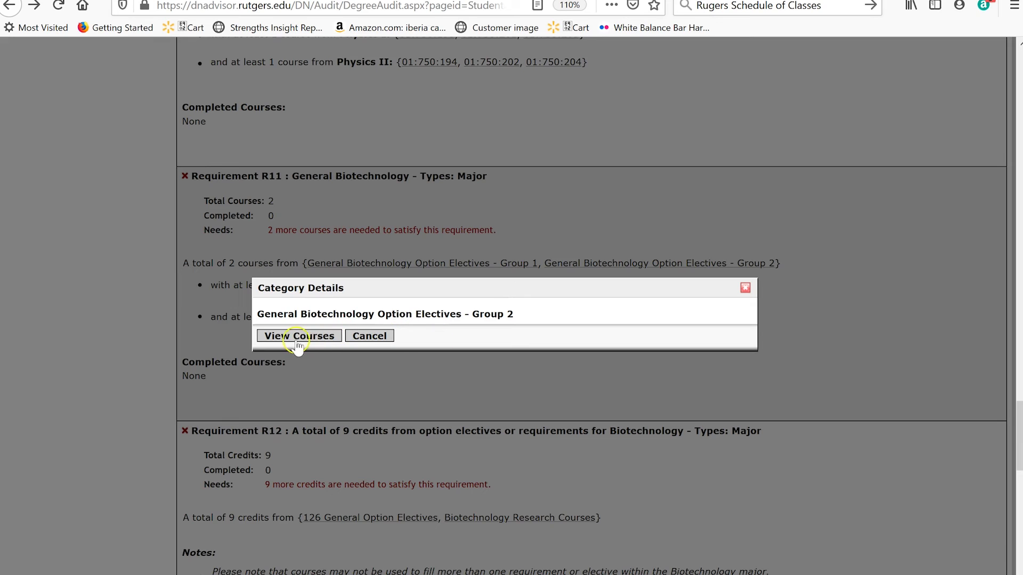
{"action": "left_click", "coordinate": [298, 336]}
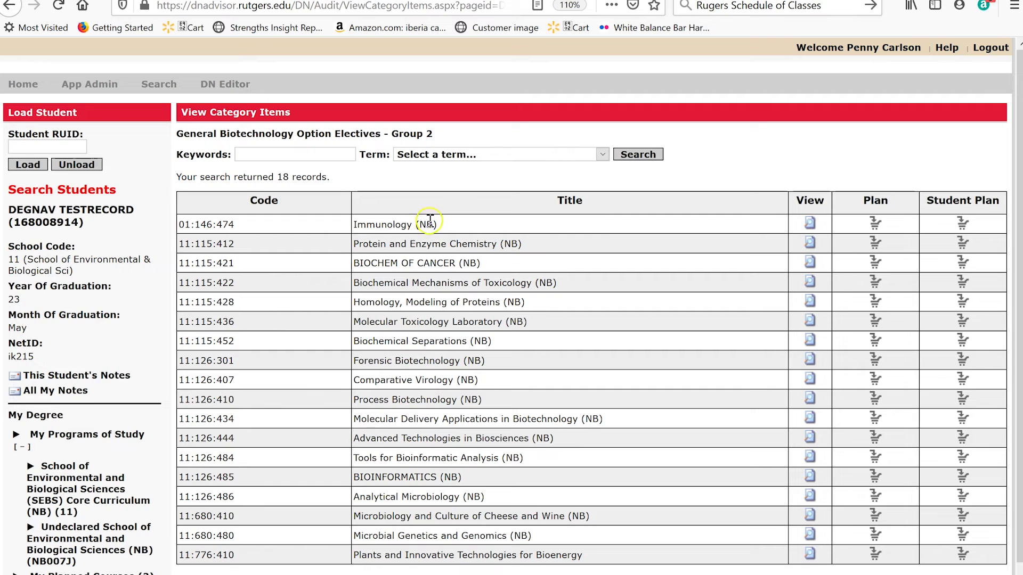
{"action": "left_click_drag", "start_coordinate": [437, 224], "coordinate": [352, 222]}
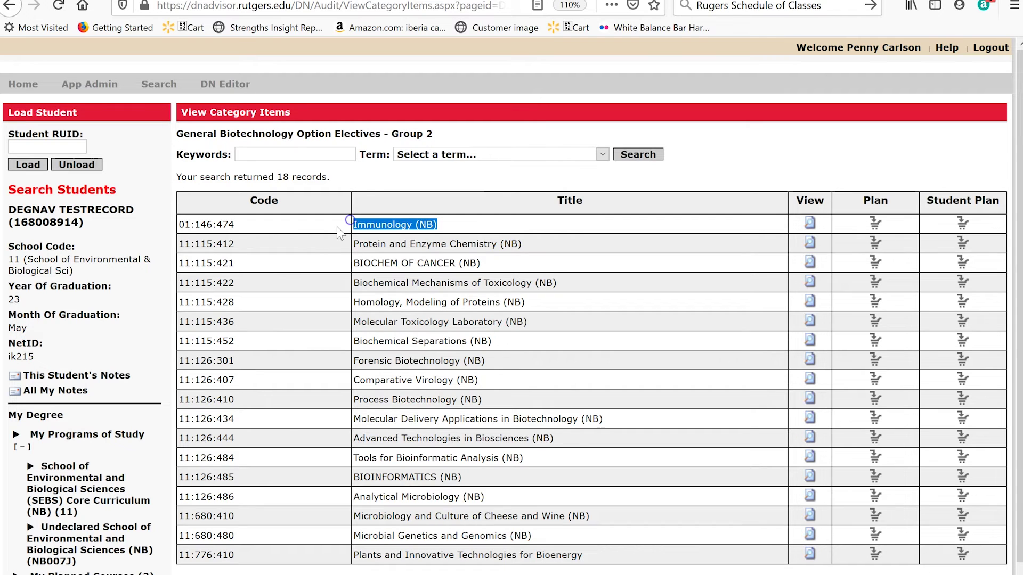
{"action": "key", "text": "alt+Left"}
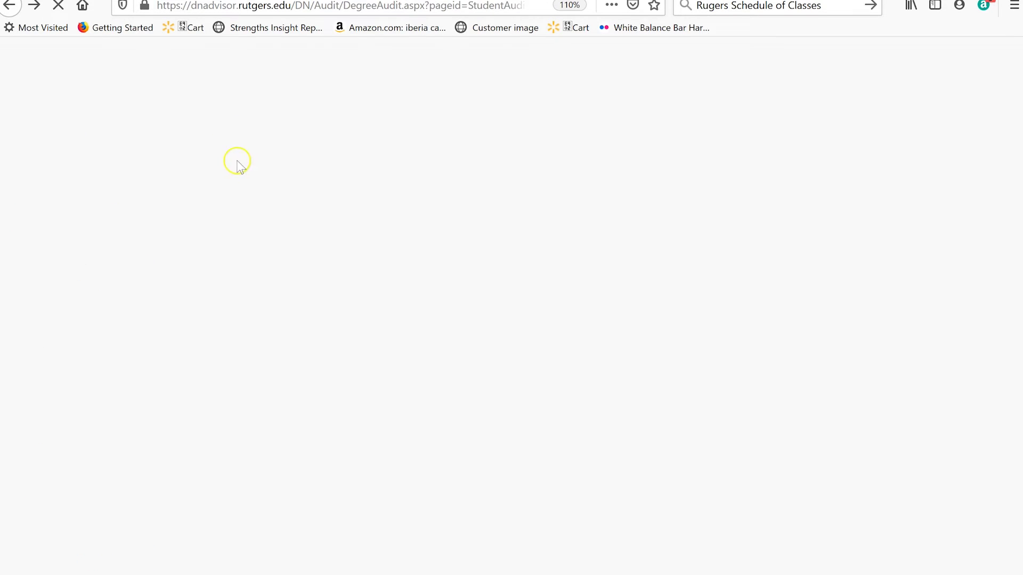
{"action": "scroll", "coordinate": [407, 428], "scroll_direction": "down", "scroll_amount": 2}
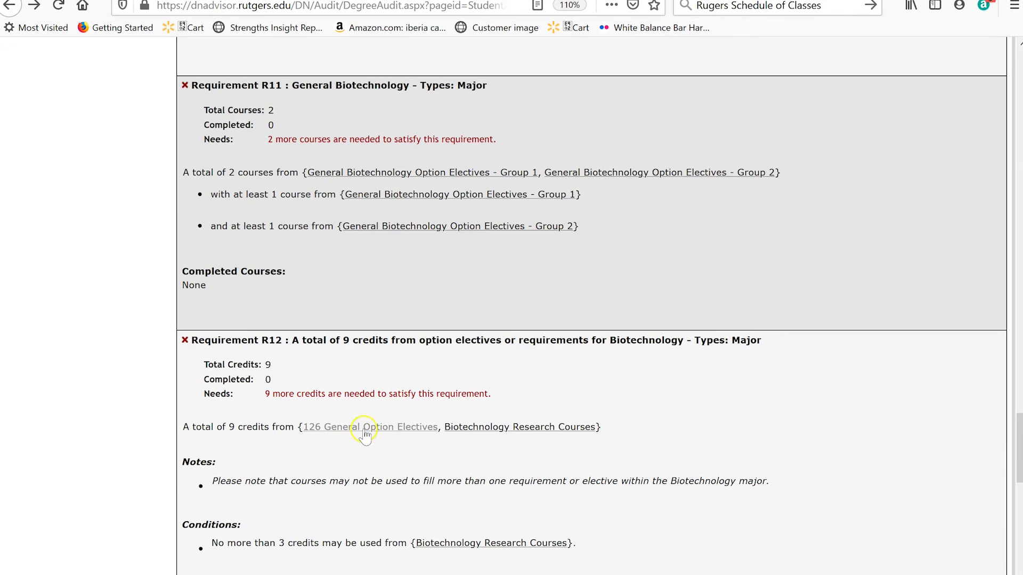
Step: List the 68 General Option Electives and copy Immunology's code 01:146:474
{"action": "left_click", "coordinate": [363, 429]}
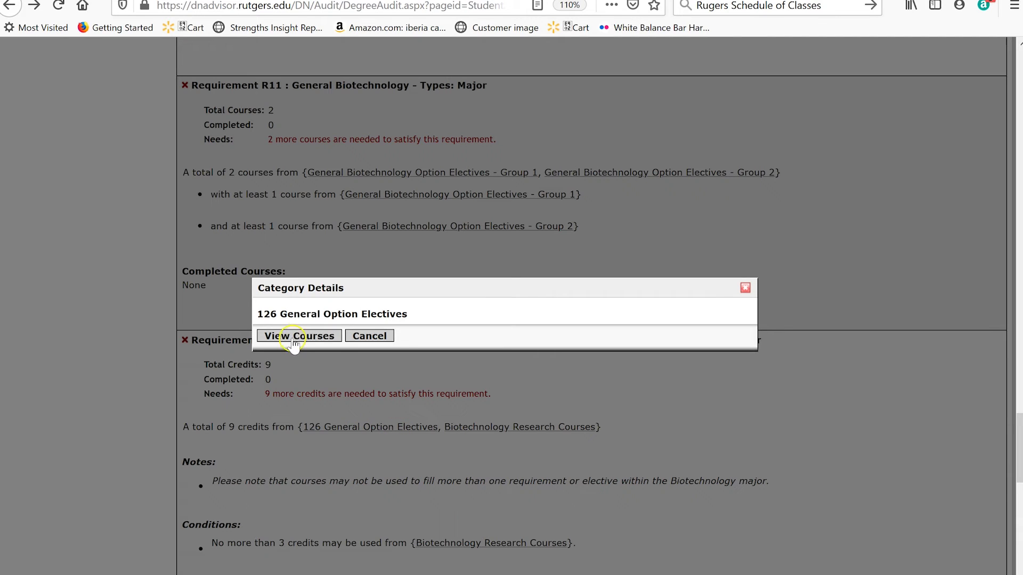
{"action": "left_click", "coordinate": [318, 340]}
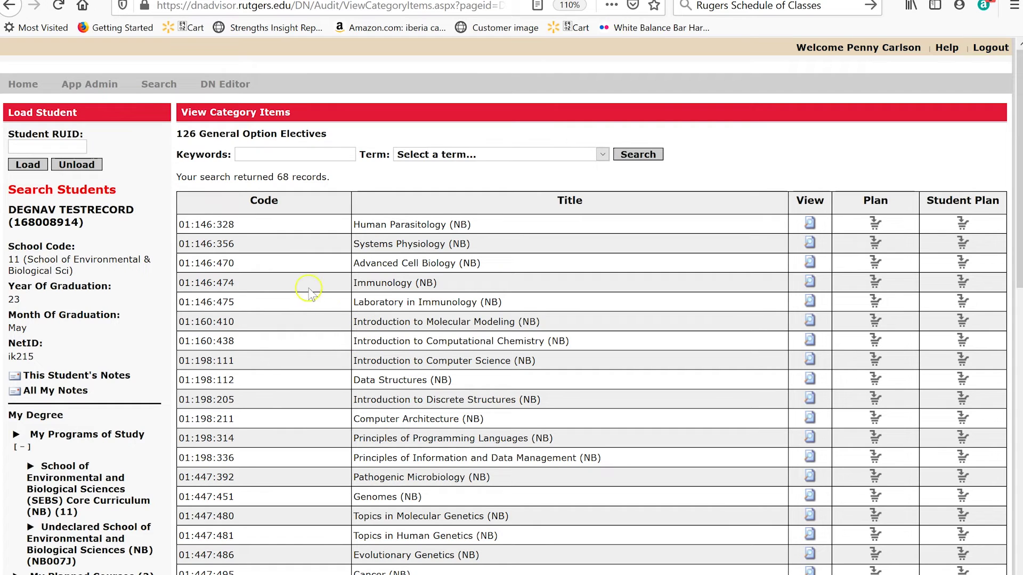
{"action": "left_click_drag", "start_coordinate": [438, 283], "coordinate": [352, 283]}
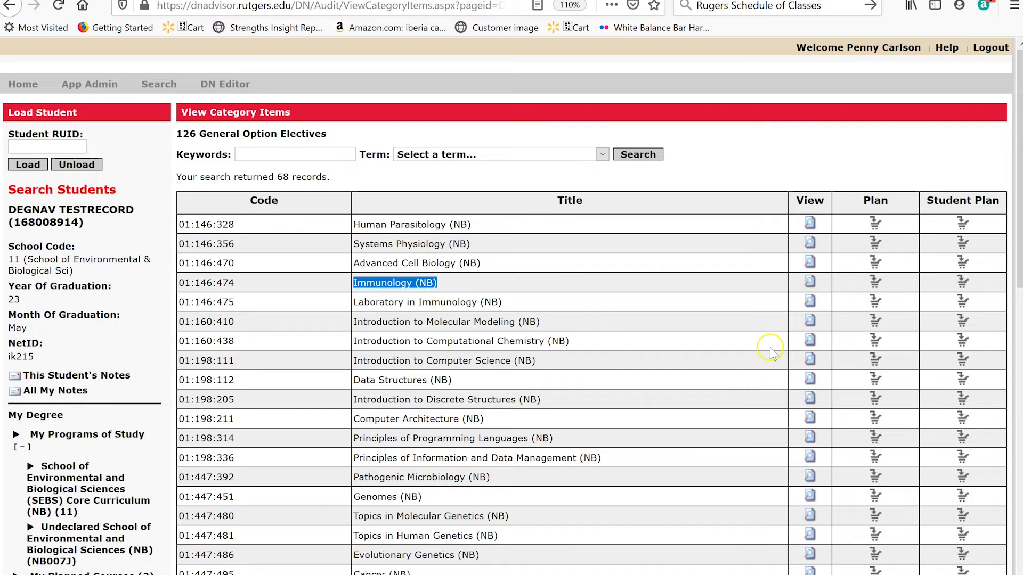
{"action": "triple_click", "coordinate": [208, 282]}
{"action": "key", "text": "ctrl+c"}
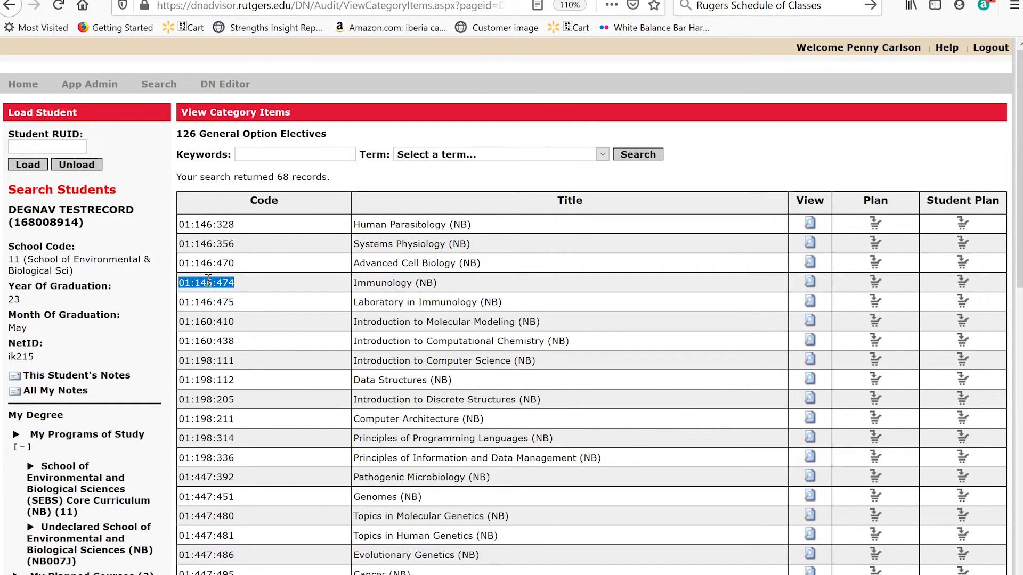
{"action": "right_click", "coordinate": [206, 282]}
{"action": "scroll", "coordinate": [106, 356], "scroll_direction": "down", "scroll_amount": 3}
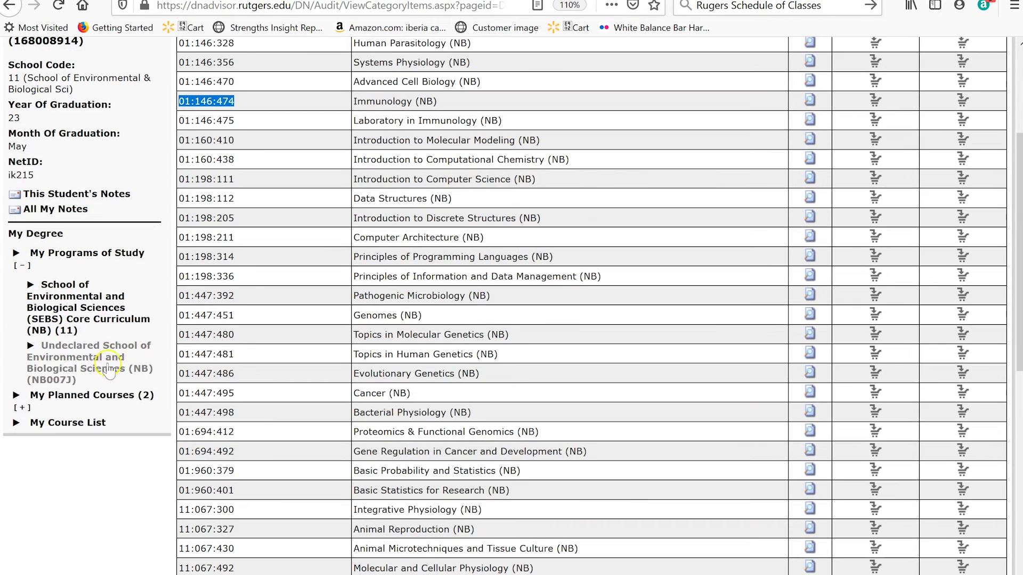
{"action": "left_click", "coordinate": [58, 395]}
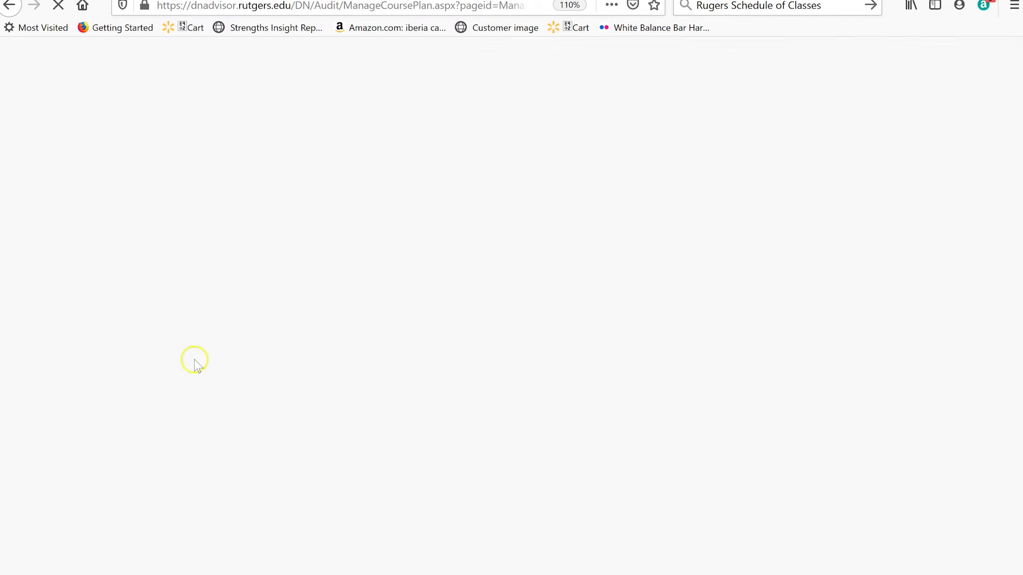
Step: Plan Immunology 01:146:474 for a Future term in the student's course plan
{"action": "left_click", "coordinate": [201, 329]}
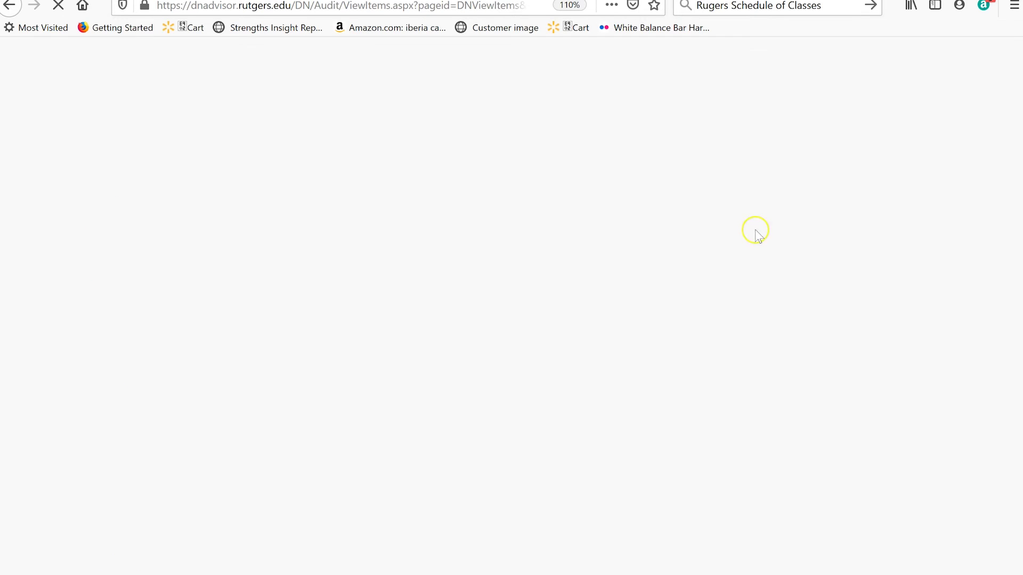
{"action": "left_click", "coordinate": [458, 159]}
{"action": "key", "text": "ctrl+v"}
{"action": "left_click", "coordinate": [413, 321]}
{"action": "scroll", "coordinate": [913, 388], "scroll_direction": "down", "scroll_amount": 1}
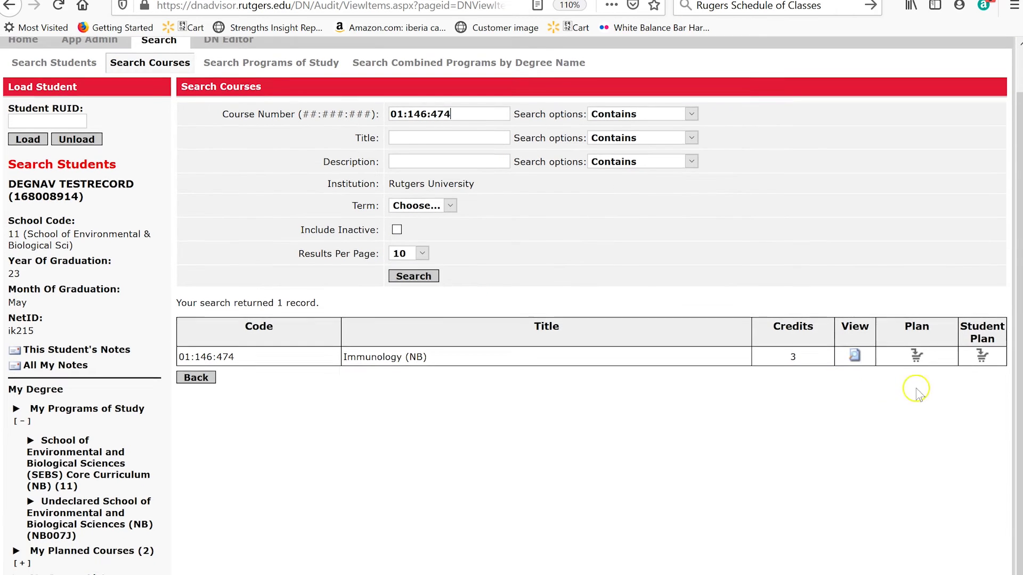
{"action": "left_click", "coordinate": [982, 354]}
{"action": "left_click", "coordinate": [452, 296]}
{"action": "left_click", "coordinate": [410, 326]}
{"action": "left_click", "coordinate": [273, 412]}
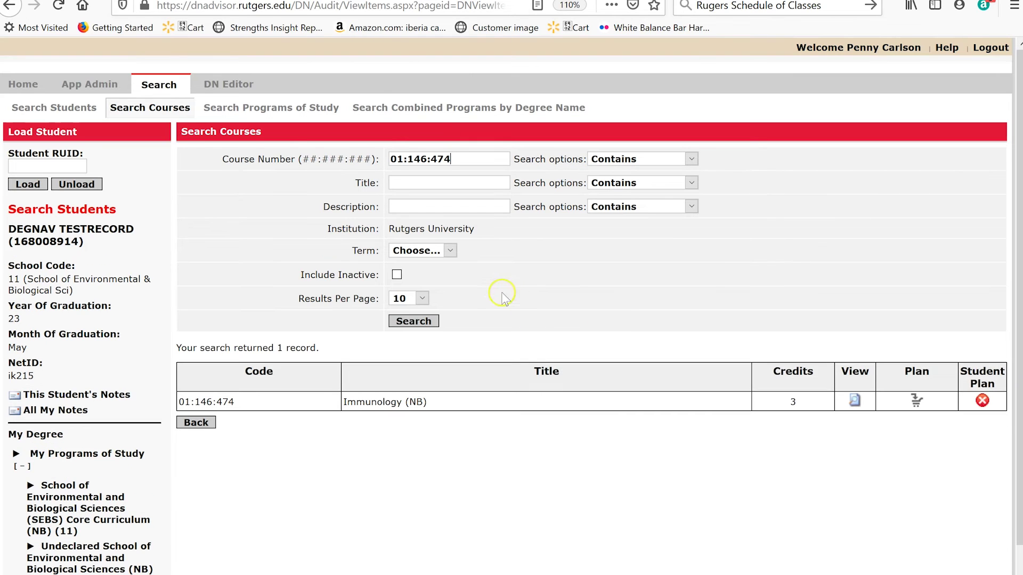
{"action": "left_click", "coordinate": [241, 109]}
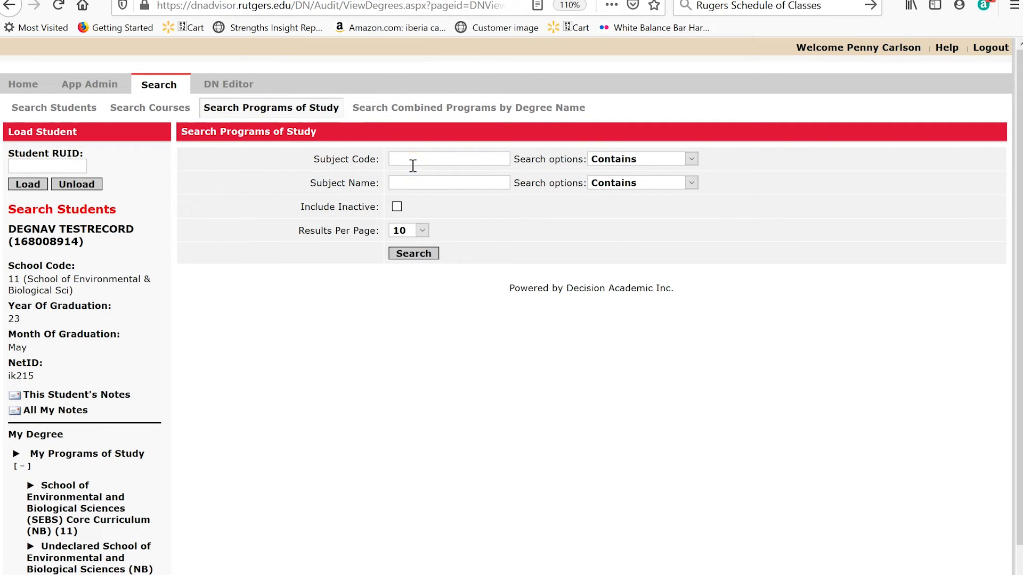
Step: Search subject code 126, open the NB126J audit, and scroll to R11 showing 1 of 2 courses
{"action": "type", "text": "12"}
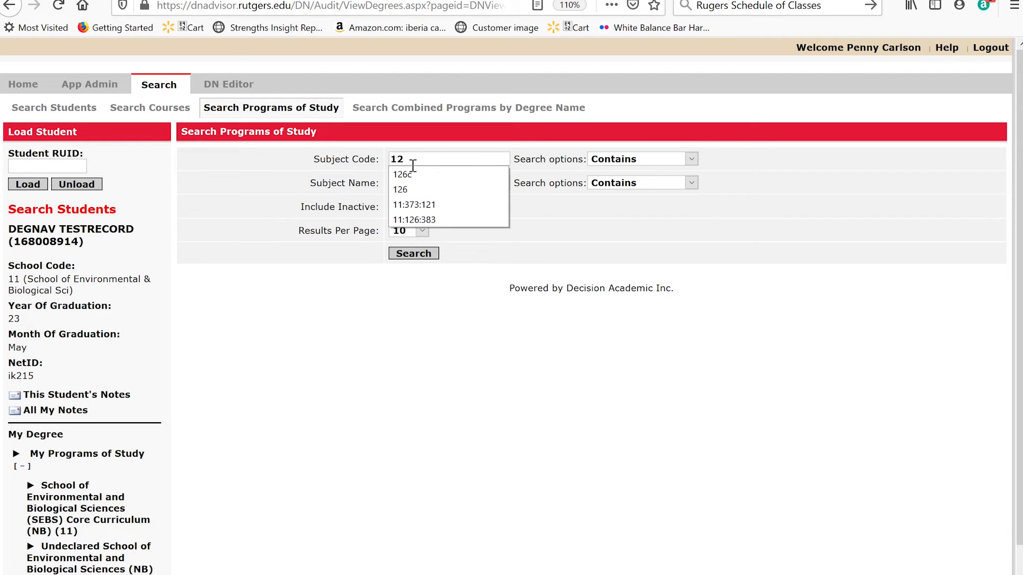
{"action": "type", "text": "6"}
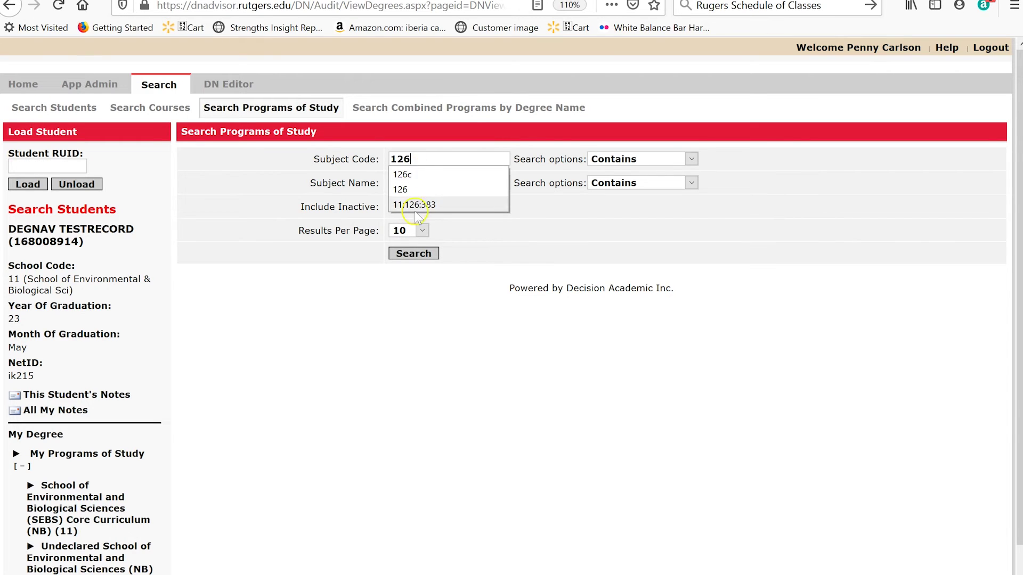
{"action": "key", "text": "Return"}
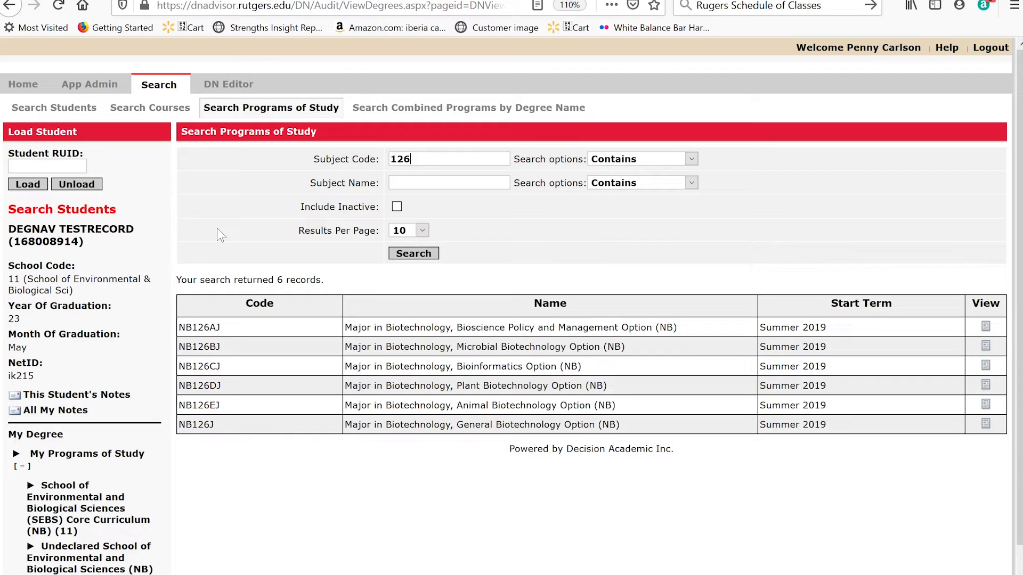
{"action": "left_click", "coordinate": [985, 423]}
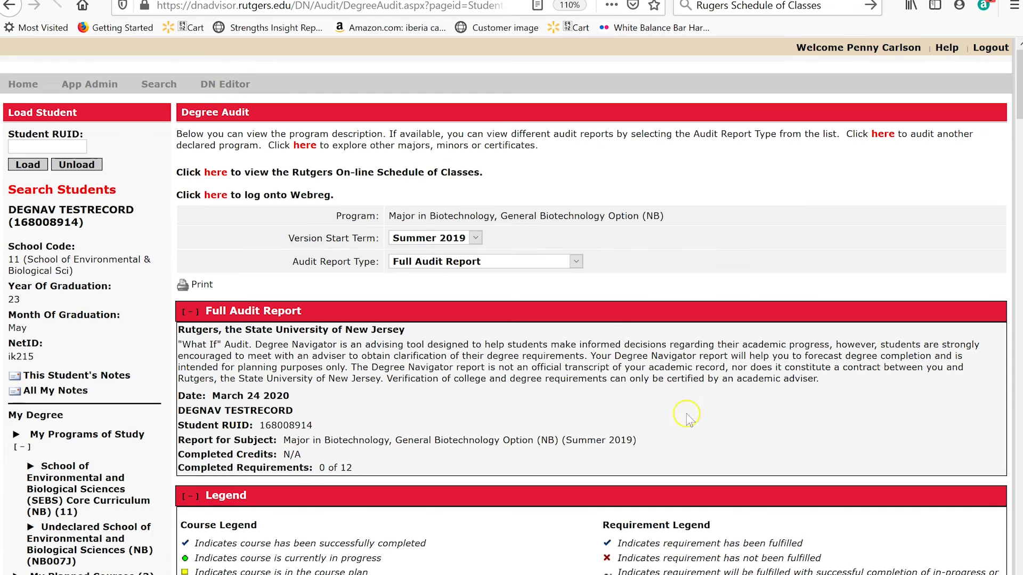
{"action": "scroll", "coordinate": [605, 345], "scroll_direction": "down", "scroll_amount": 20}
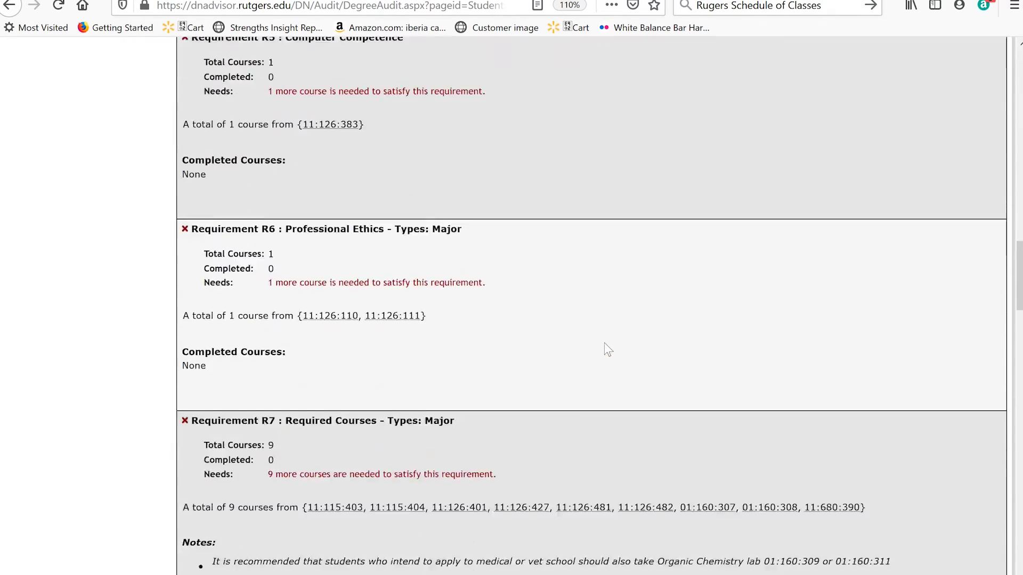
{"action": "scroll", "coordinate": [603, 344], "scroll_direction": "down", "scroll_amount": 15}
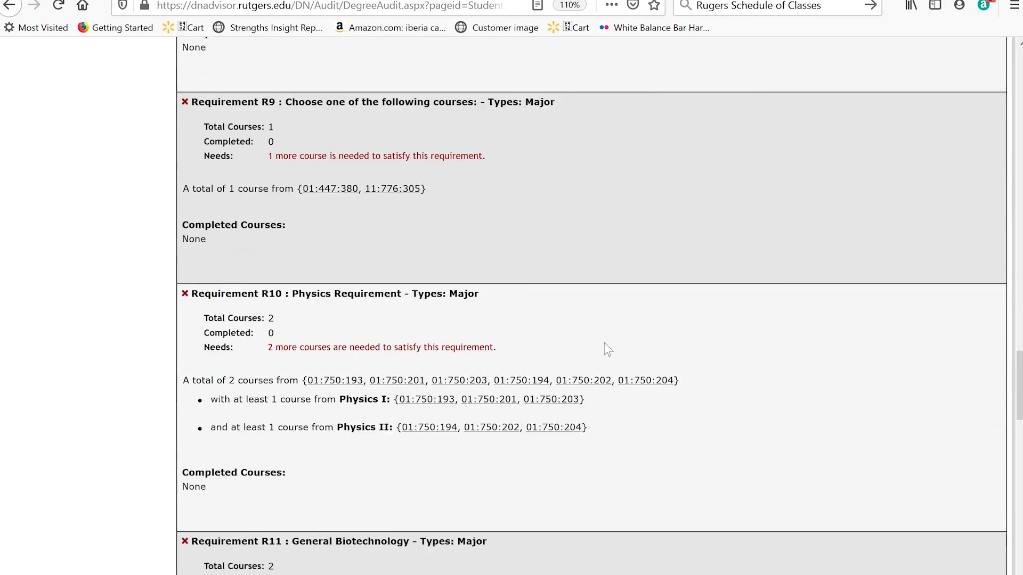
{"action": "scroll", "coordinate": [604, 343], "scroll_direction": "down", "scroll_amount": 12}
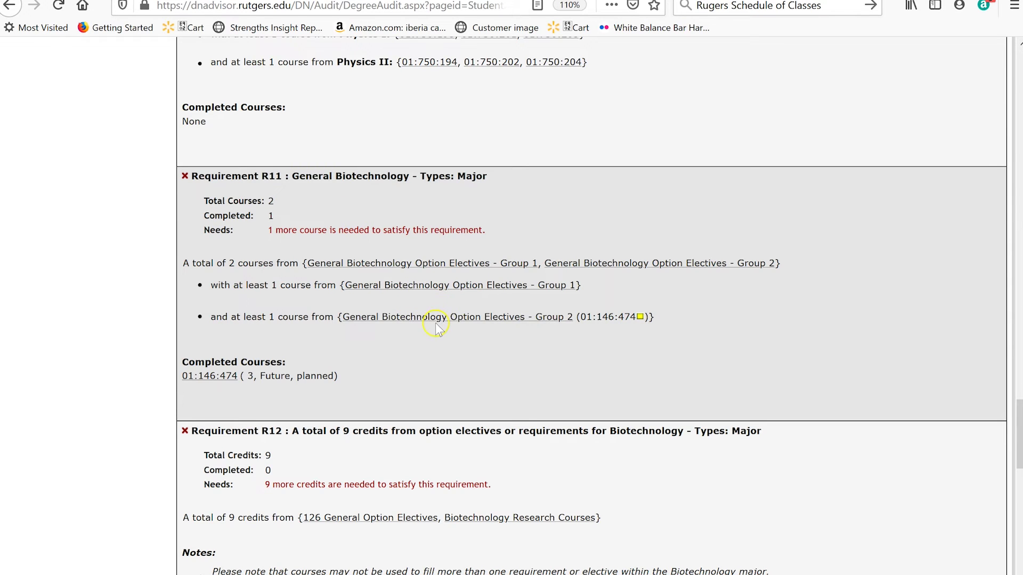
{"action": "scroll", "coordinate": [394, 340], "scroll_direction": "down", "scroll_amount": 1}
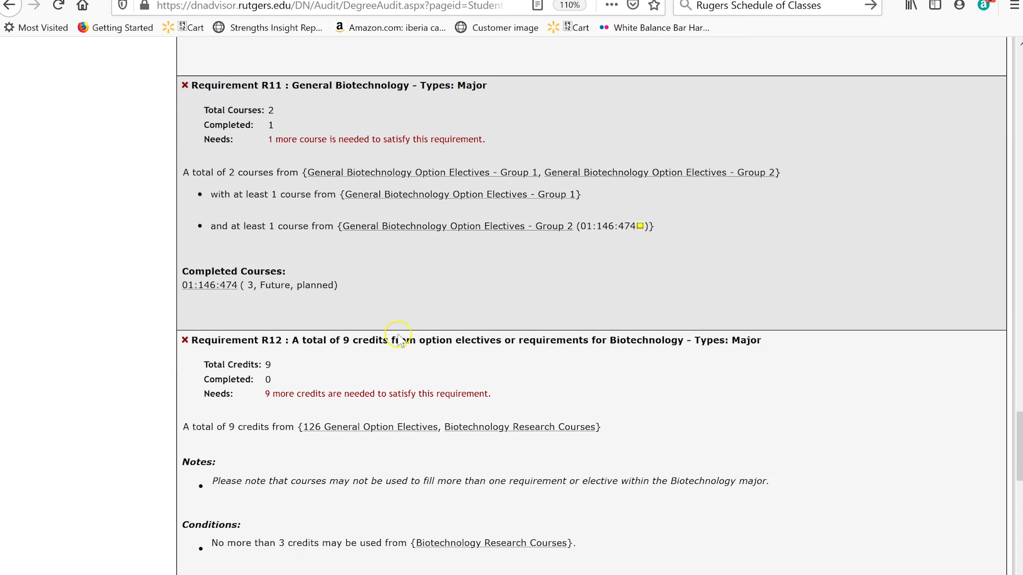
{"action": "scroll", "coordinate": [356, 373], "scroll_direction": "down", "scroll_amount": 2}
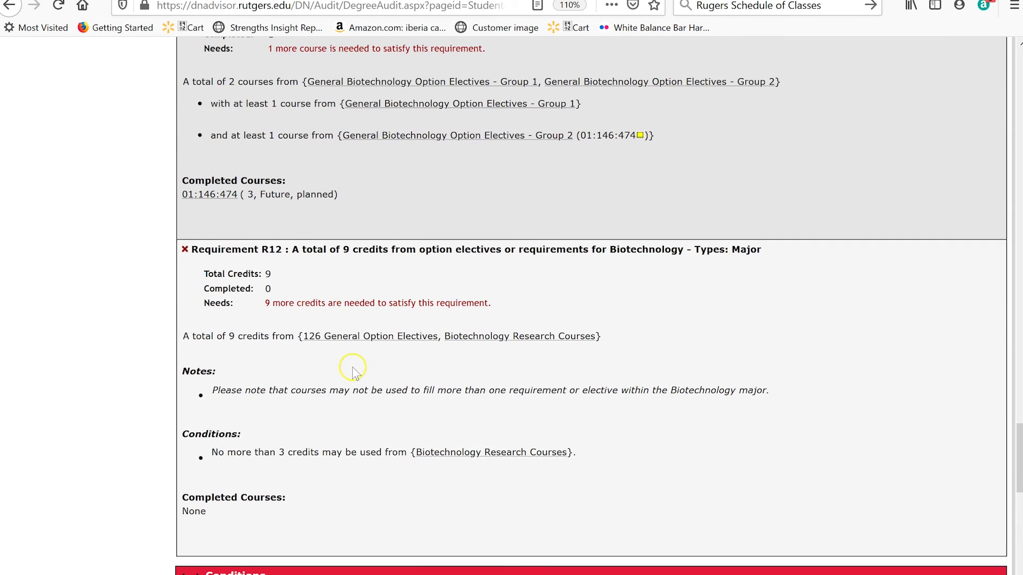